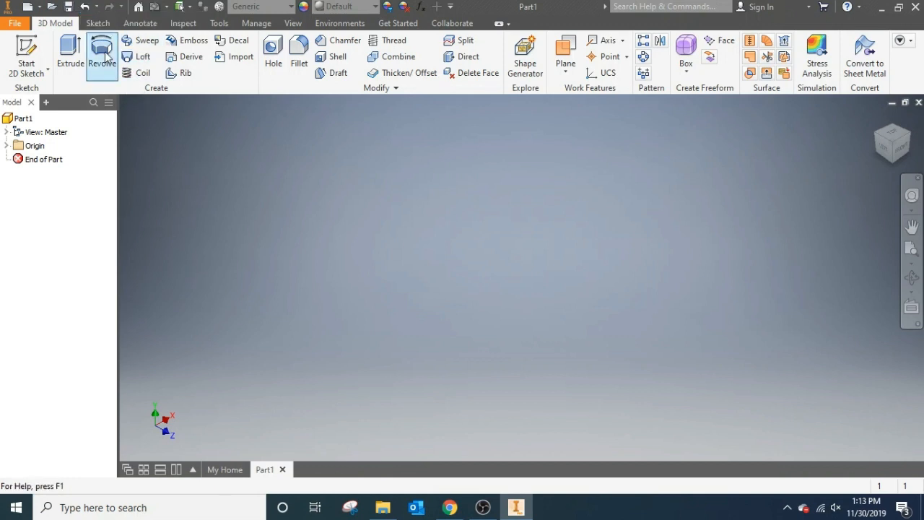
- Sketch a circle about 16.6 mm in diameter on the XY plane, centred on the horizontal axis 13.5 mm left of the origin, and finish the sketch
click(27, 48)
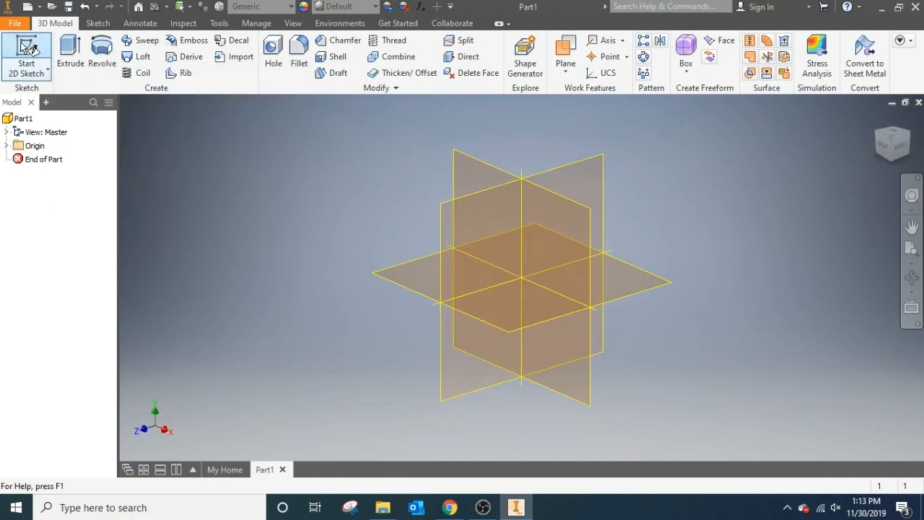
click(586, 258)
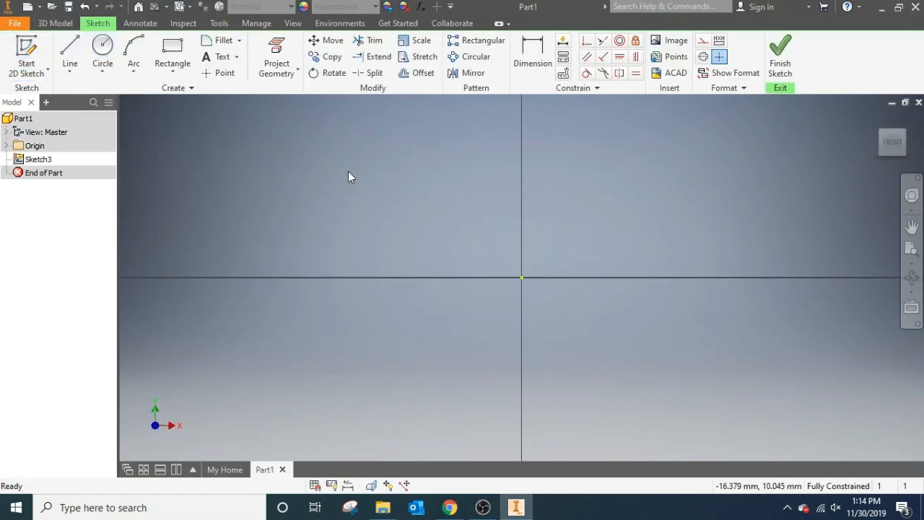
click(102, 52)
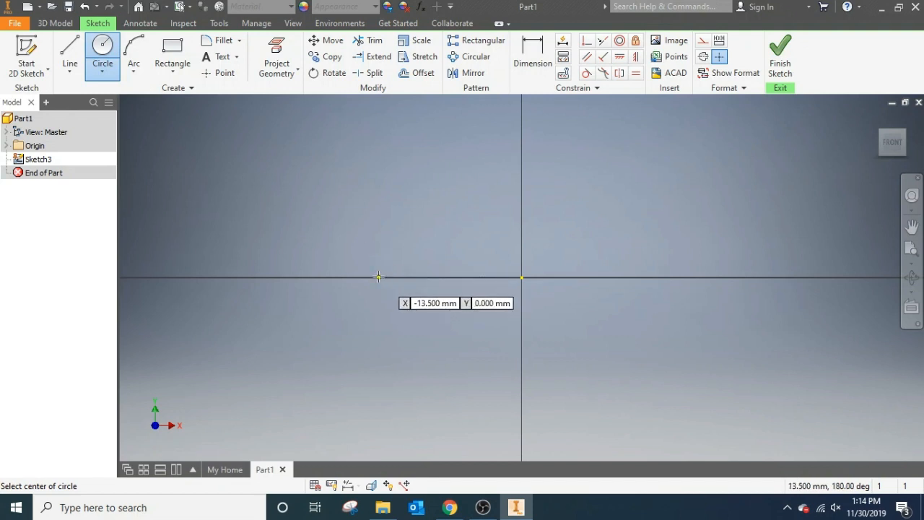
click(378, 277)
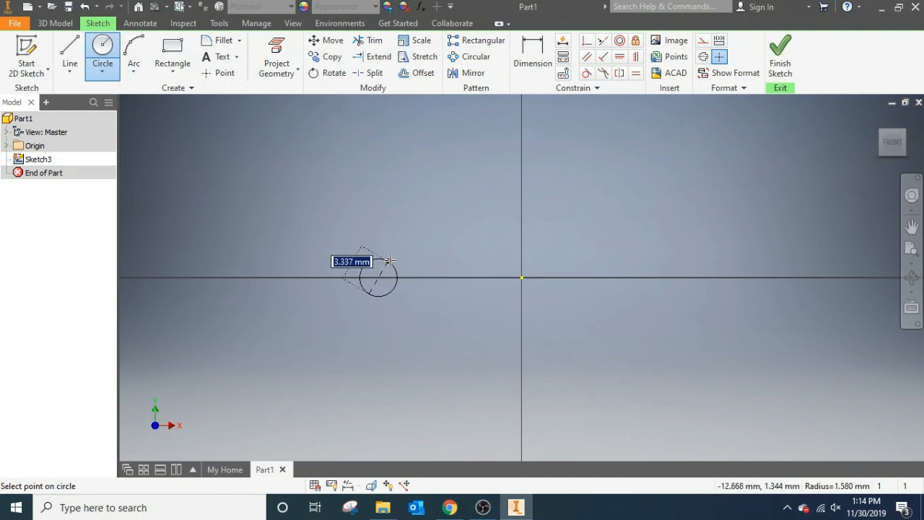
click(422, 201)
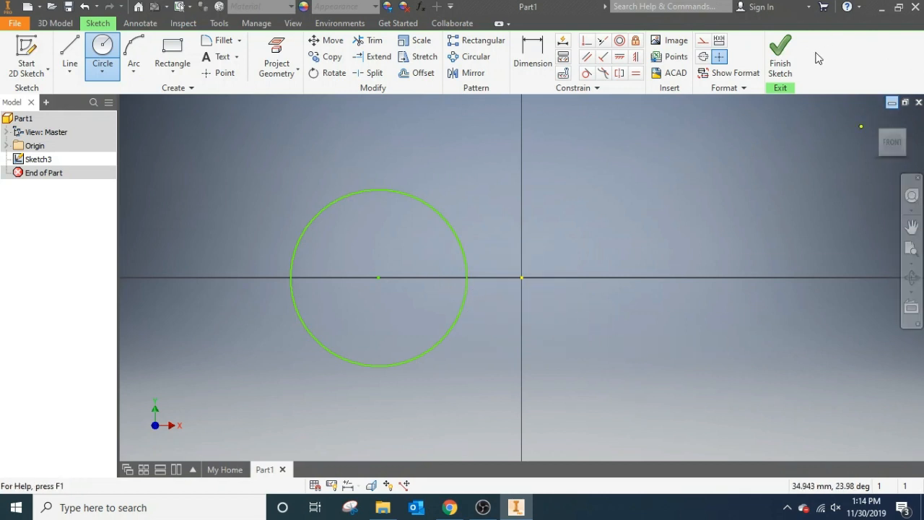
click(782, 64)
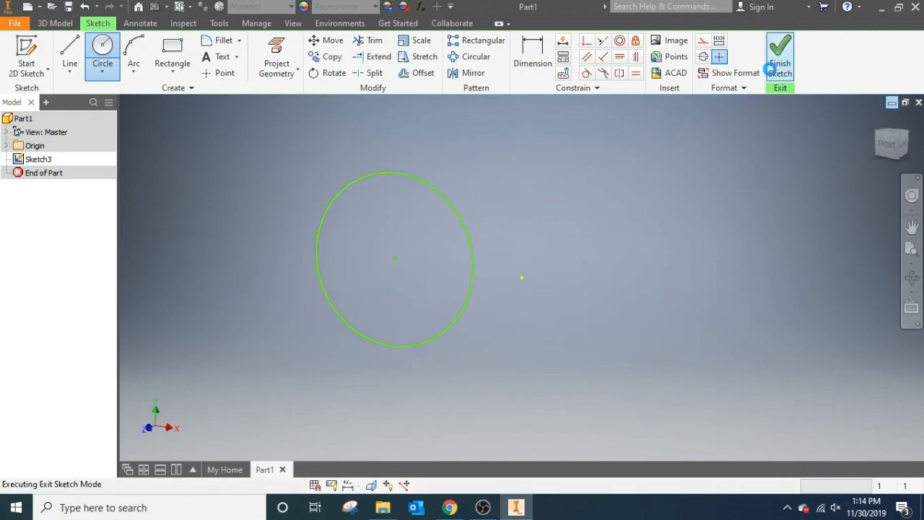
- Set up a revolve of the circle about the Y axis with its extents defined by an angle
click(882, 148)
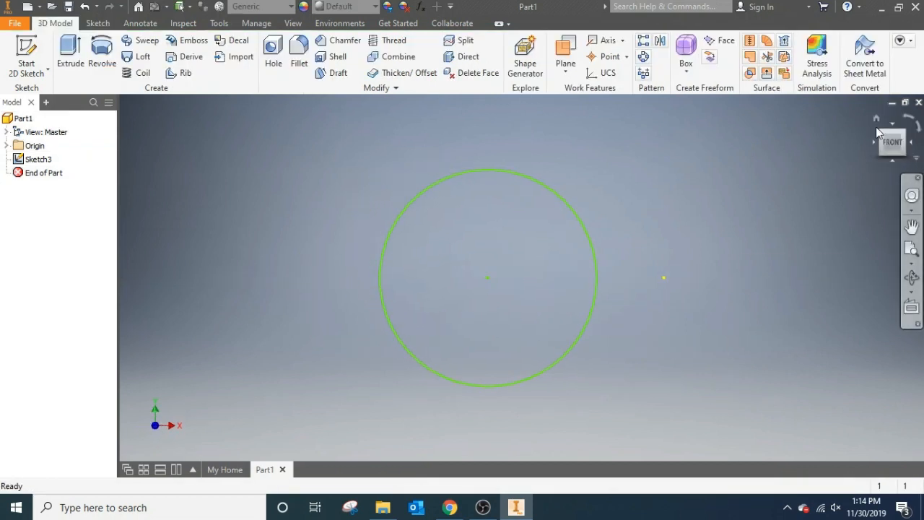
click(882, 133)
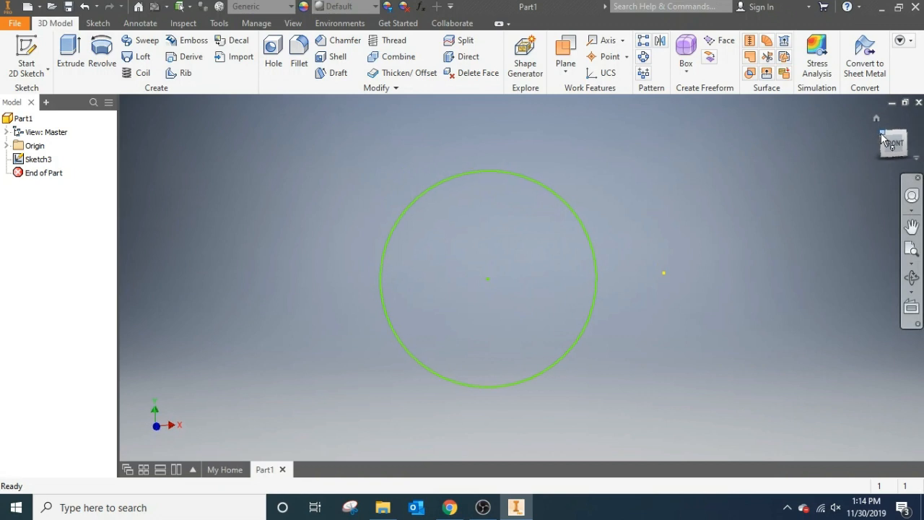
click(104, 56)
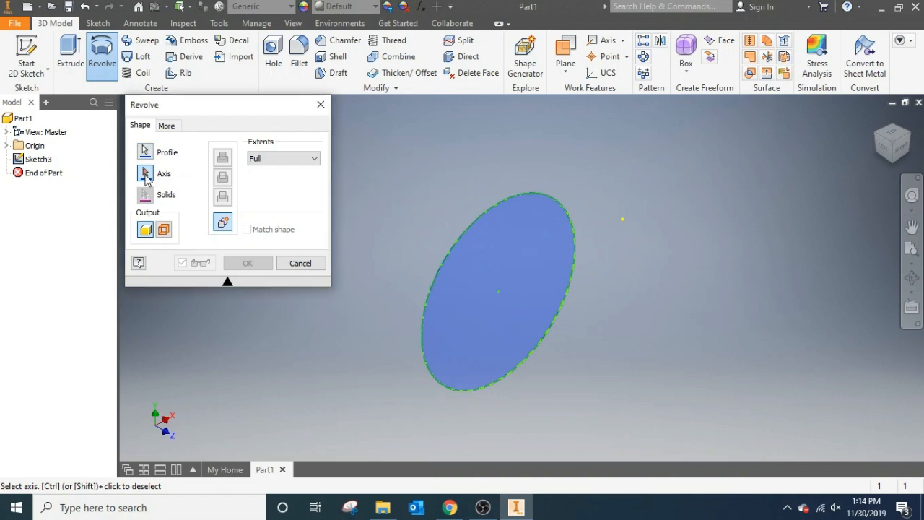
click(6, 145)
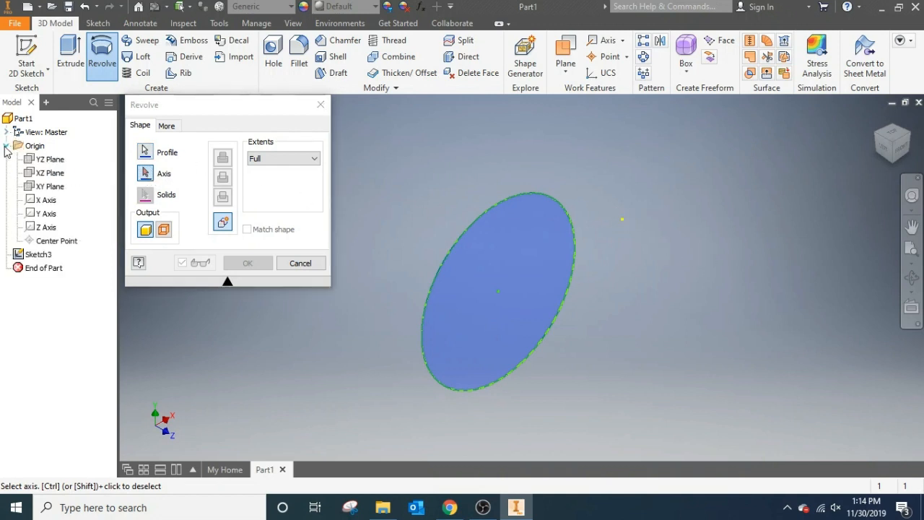
click(47, 213)
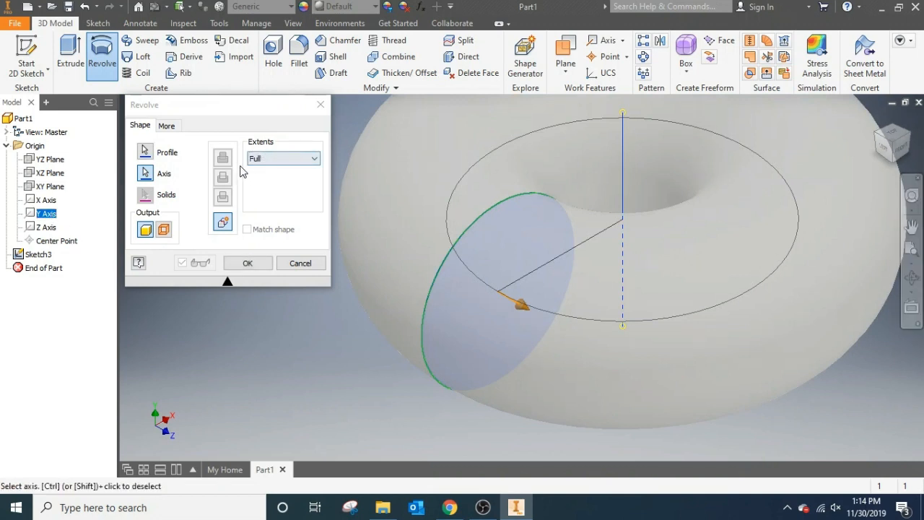
click(273, 164)
click(271, 172)
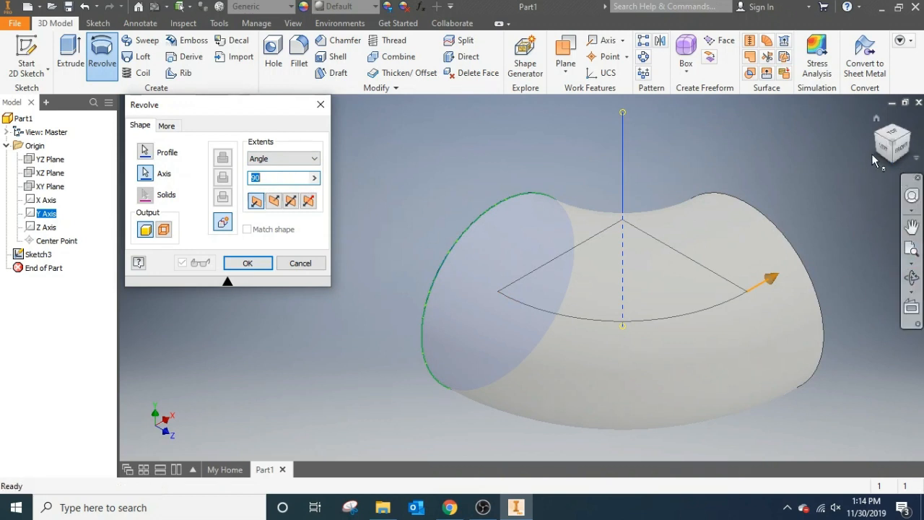
- Preview the revolve at 180 degrees, and create the solid with the angle set to 360 degrees
click(889, 135)
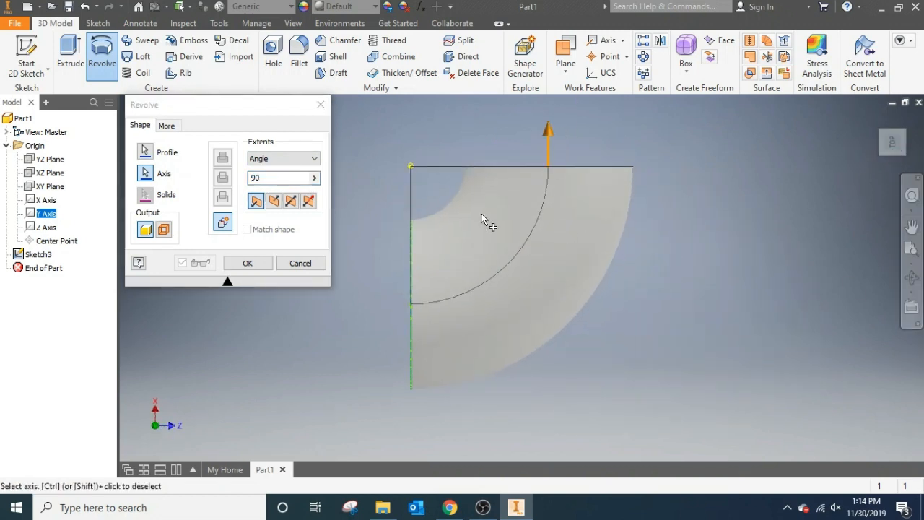
scroll(485, 217, up, 3)
scroll(498, 216, down, 5)
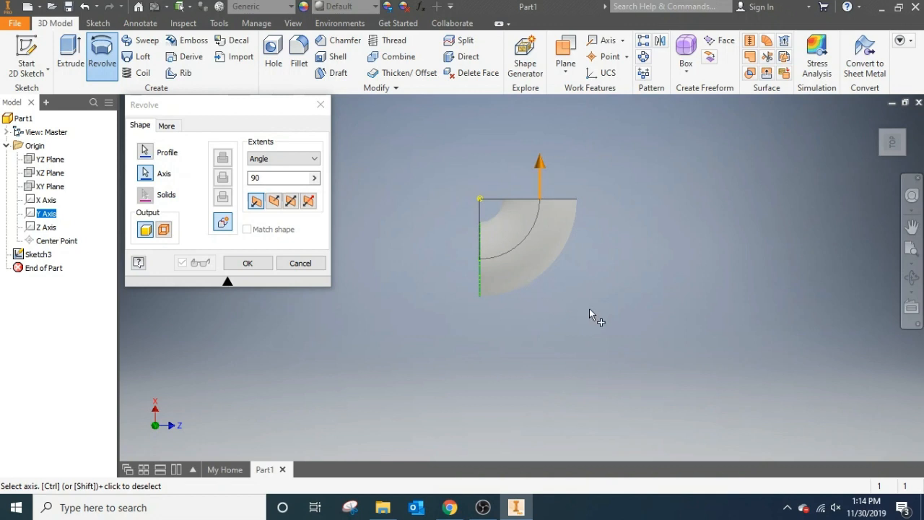
click(912, 226)
drag(681, 223, 746, 306)
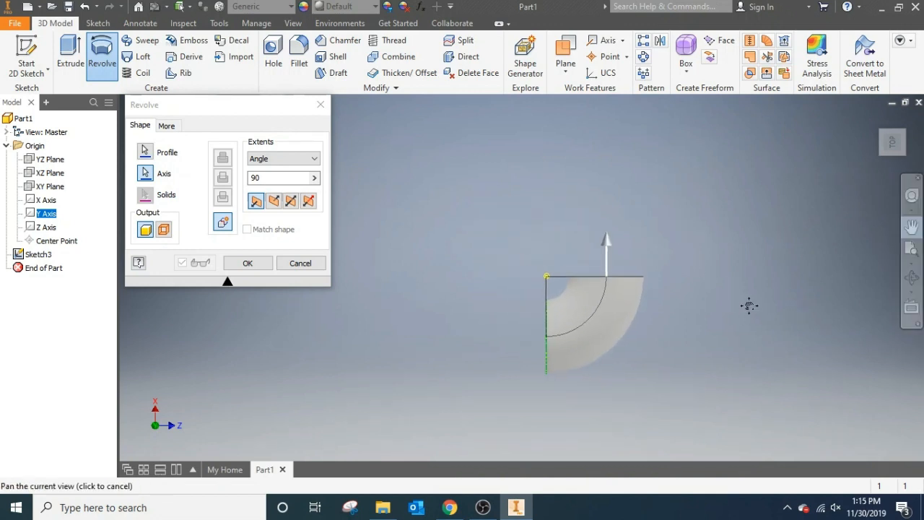
click(241, 191)
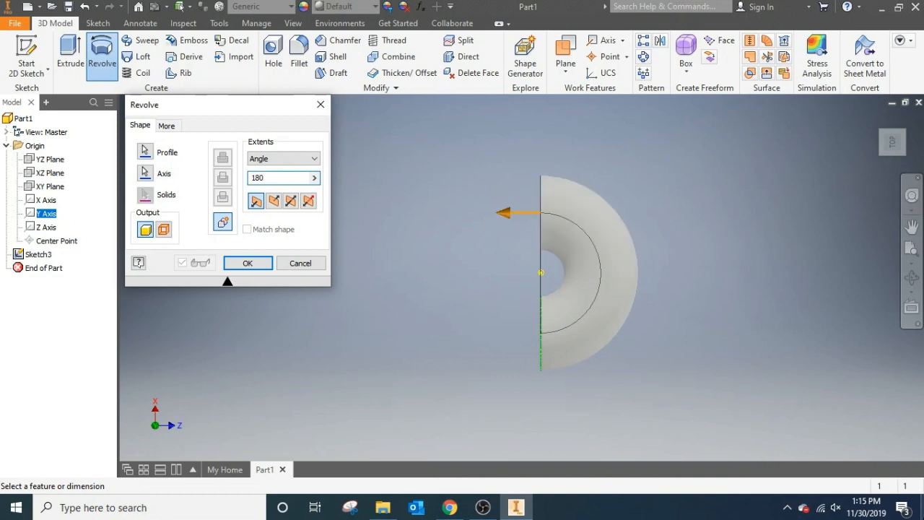
key(BackSpace)
text(360)
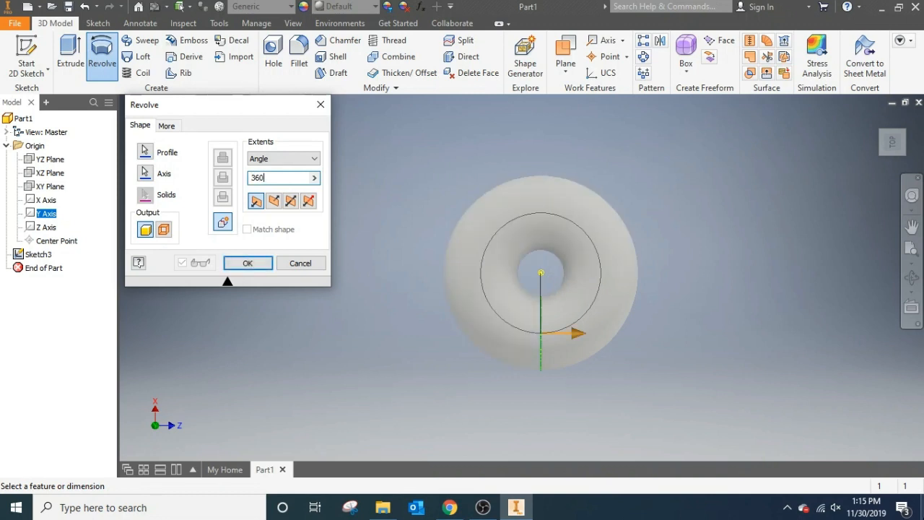
click(259, 265)
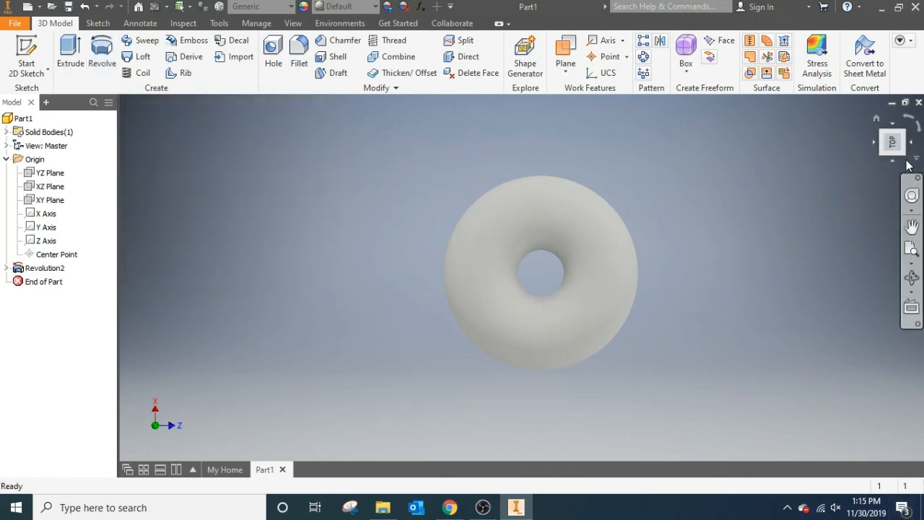
click(902, 159)
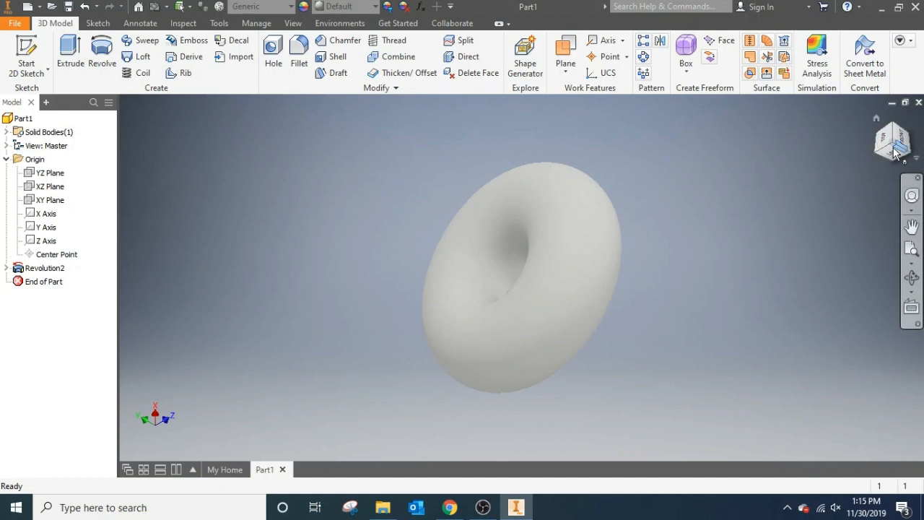
click(893, 152)
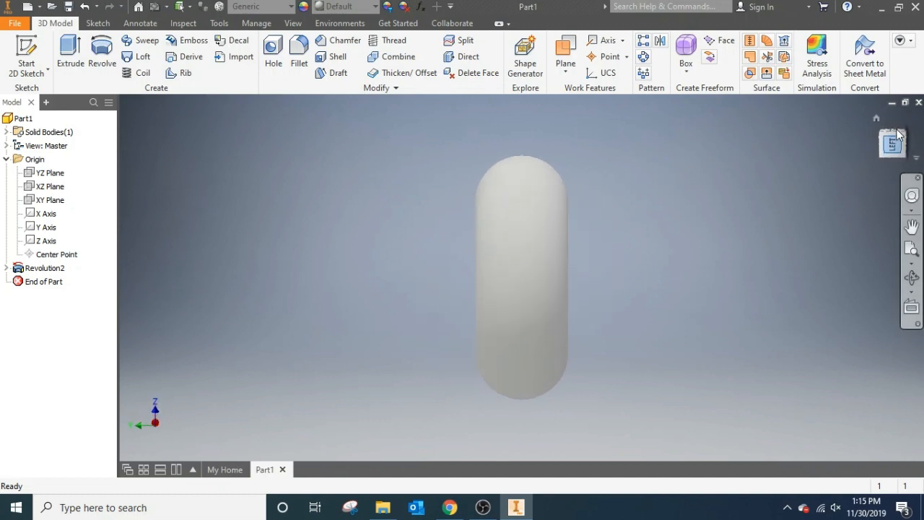
click(917, 127)
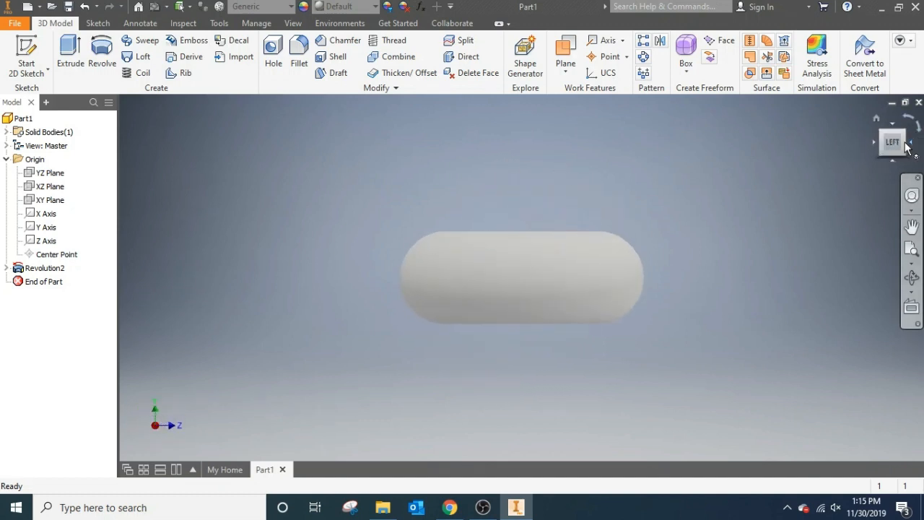
click(908, 142)
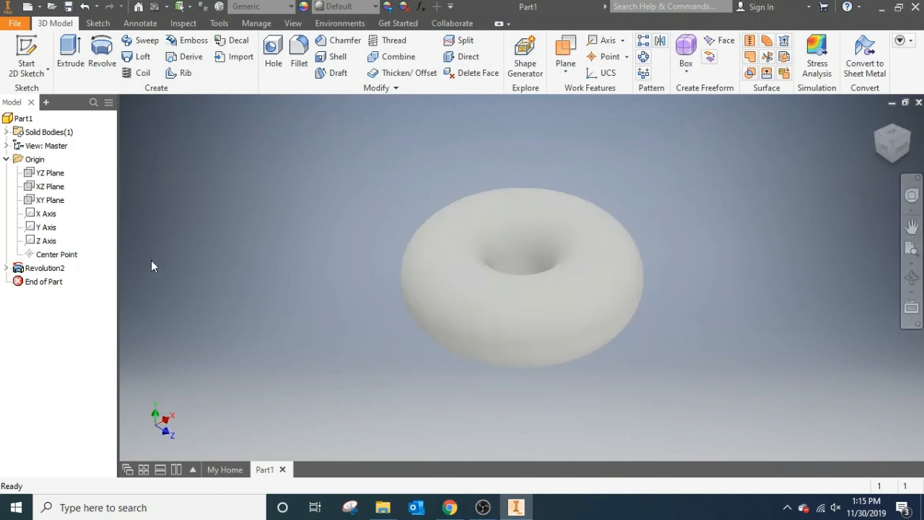
- Delete the revolved ring feature while keeping its consumed circle sketch
click(44, 270)
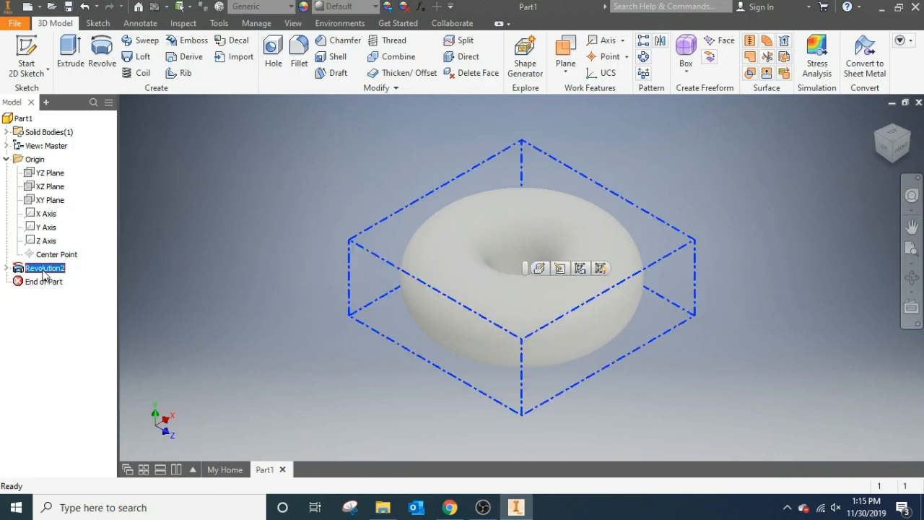
key(Delete)
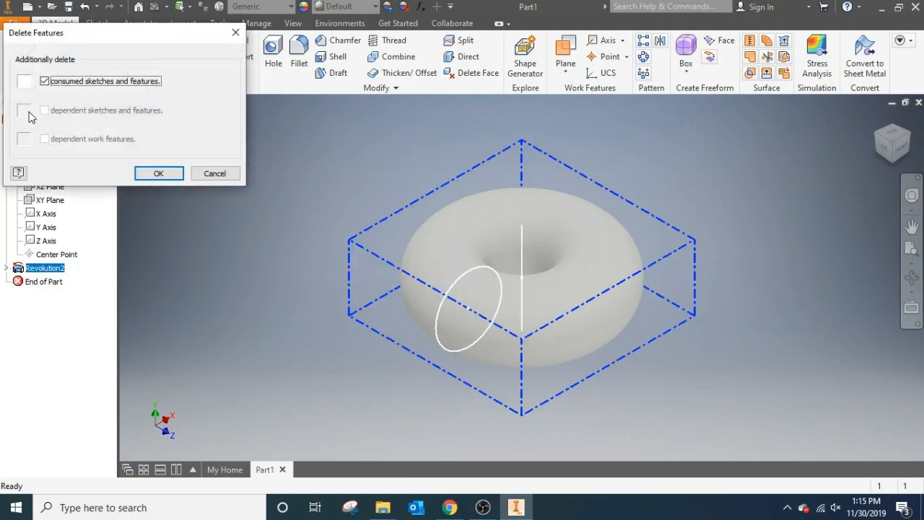
click(45, 81)
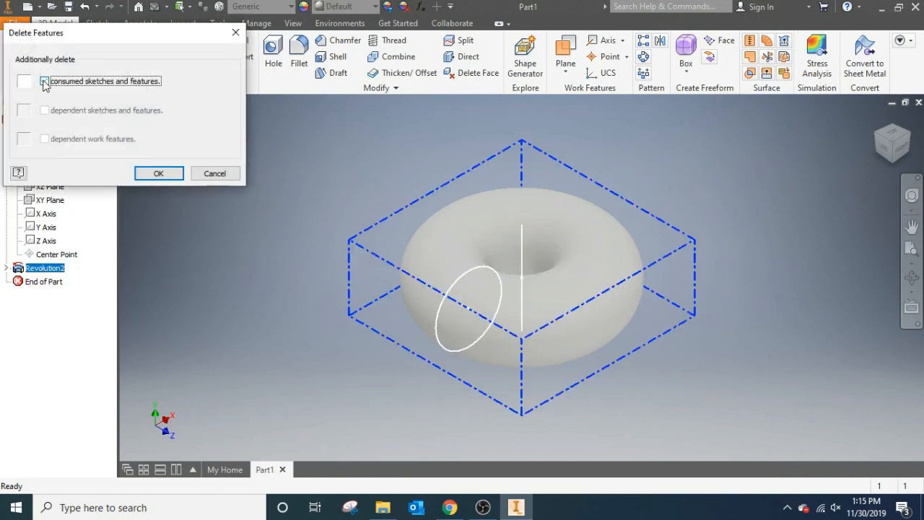
click(159, 175)
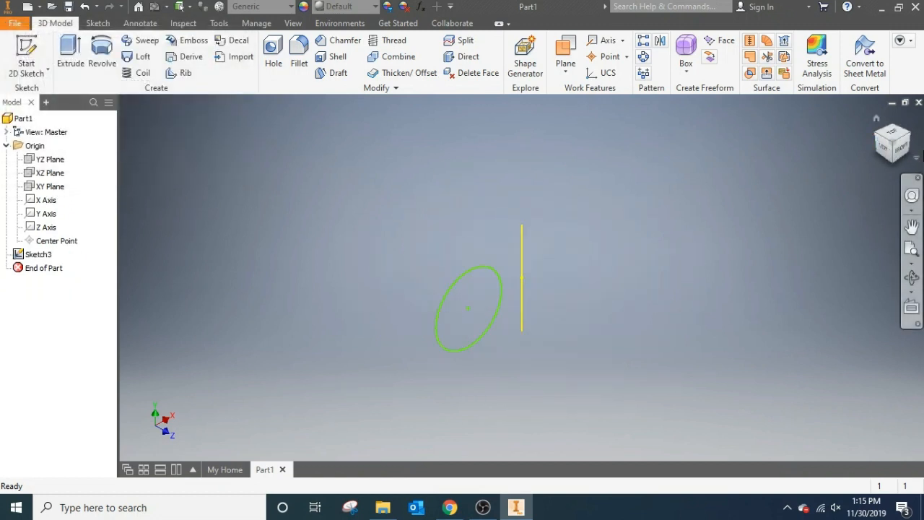
- Set up a new revolve of the circle sketch using the X axis as its axis
click(900, 149)
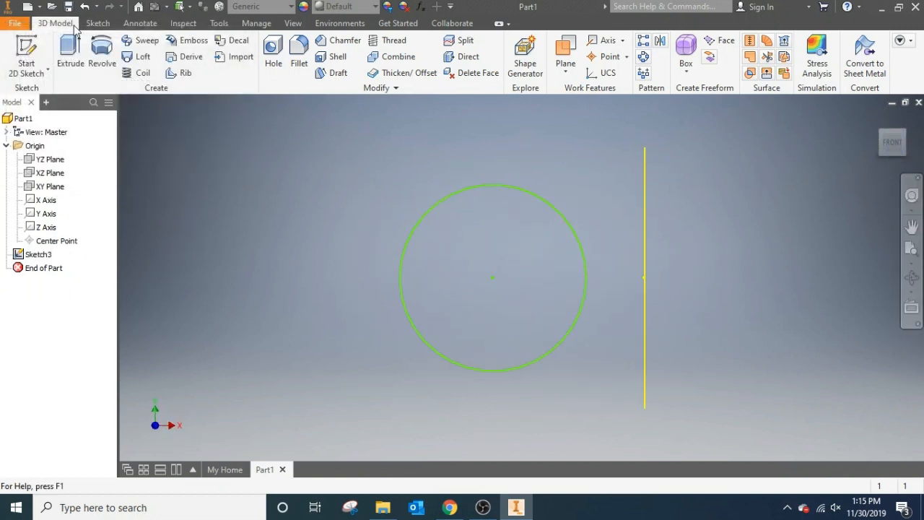
click(104, 51)
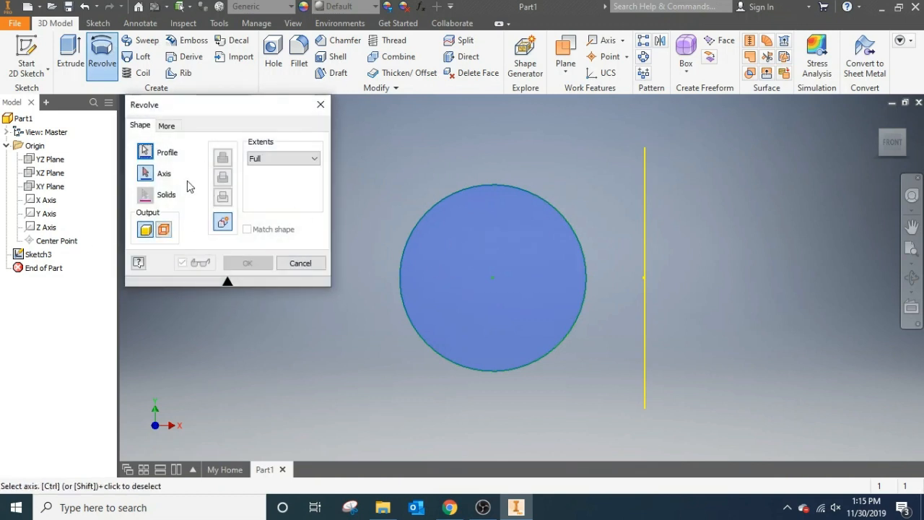
click(147, 175)
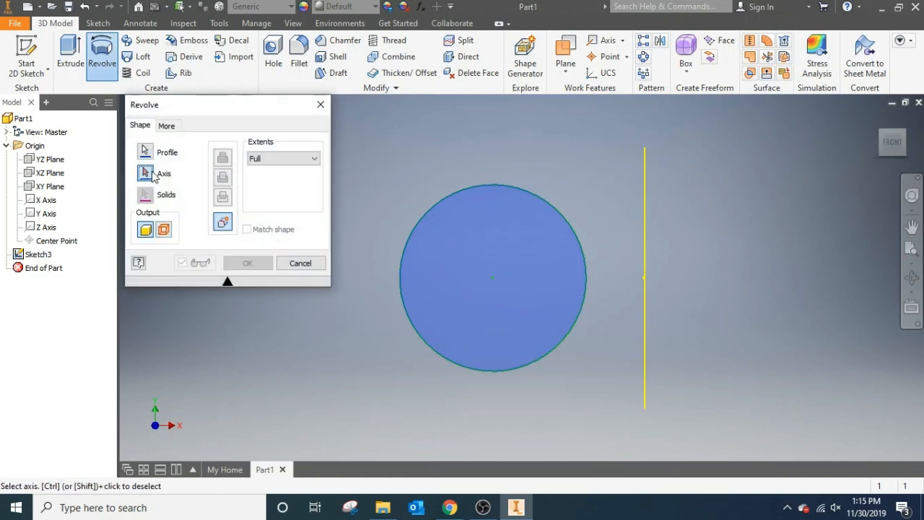
click(47, 200)
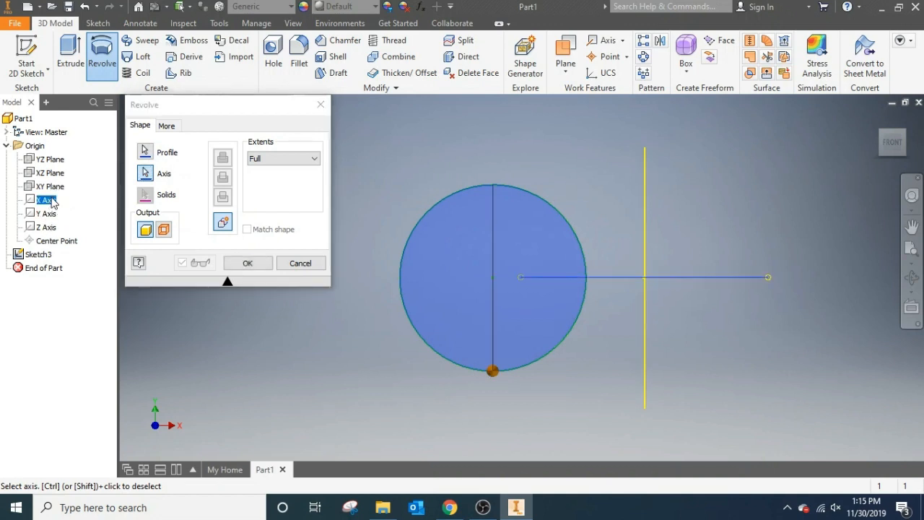
click(881, 139)
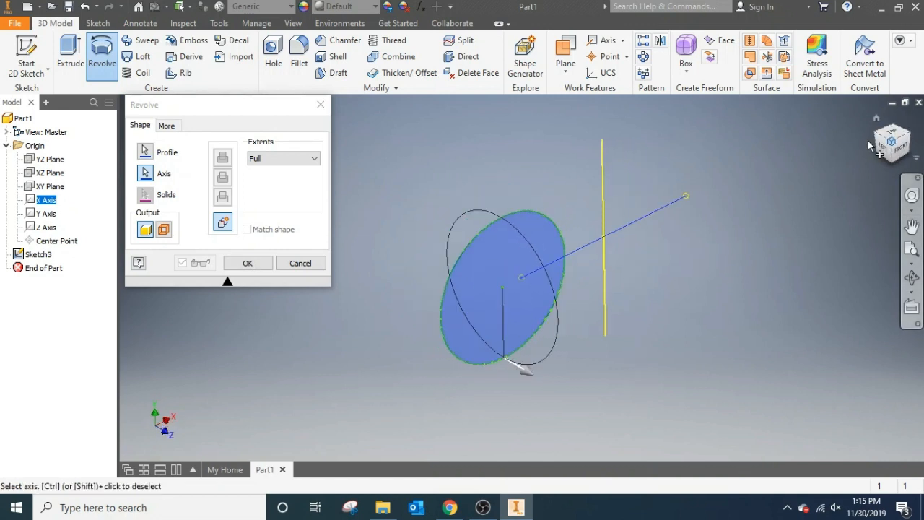
- Try the circle's X-axis revolve with Between and Angle extents, inspect it from the left and back, and cancel it
click(275, 160)
click(268, 188)
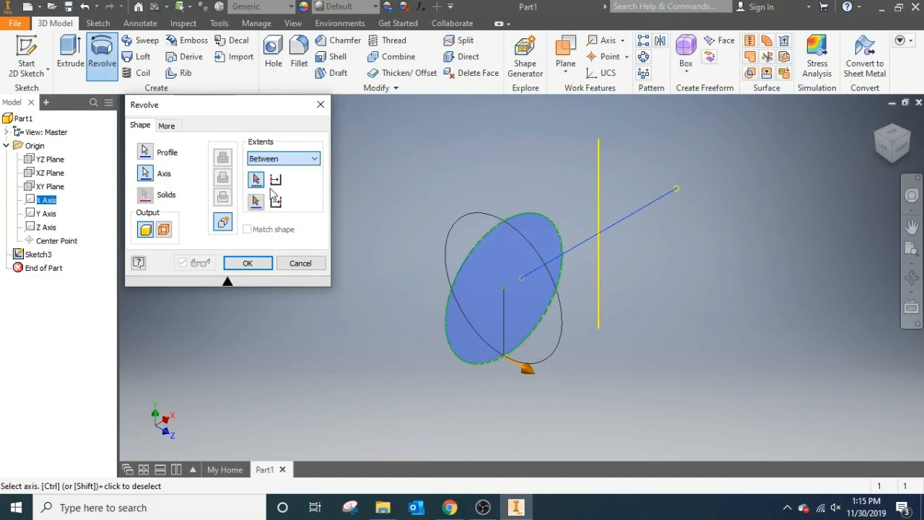
click(274, 159)
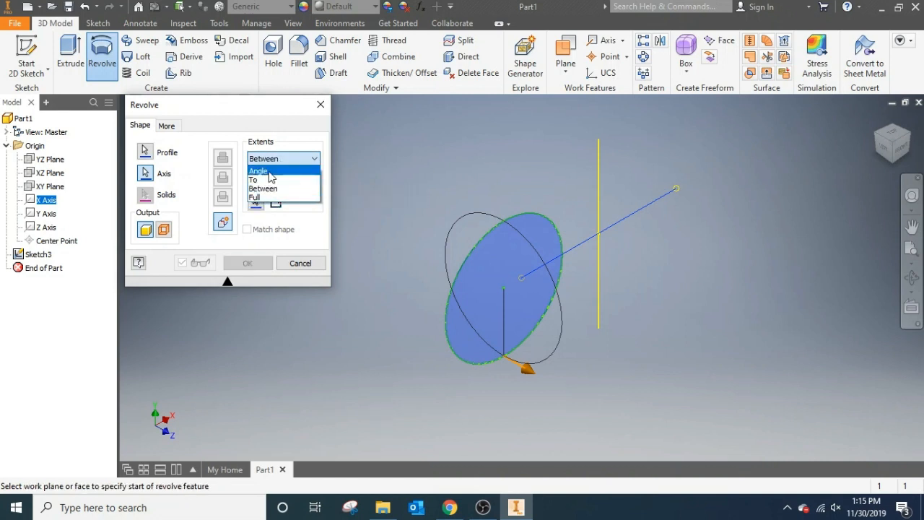
click(270, 172)
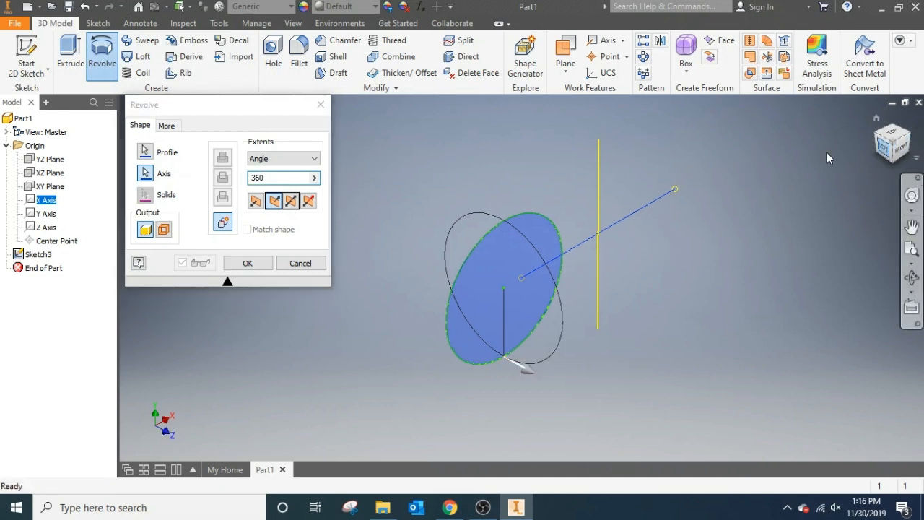
click(882, 151)
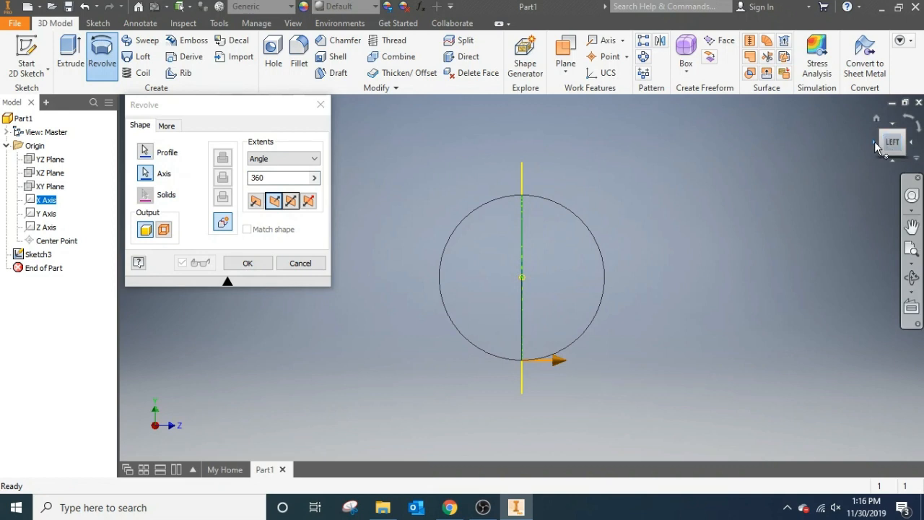
click(875, 146)
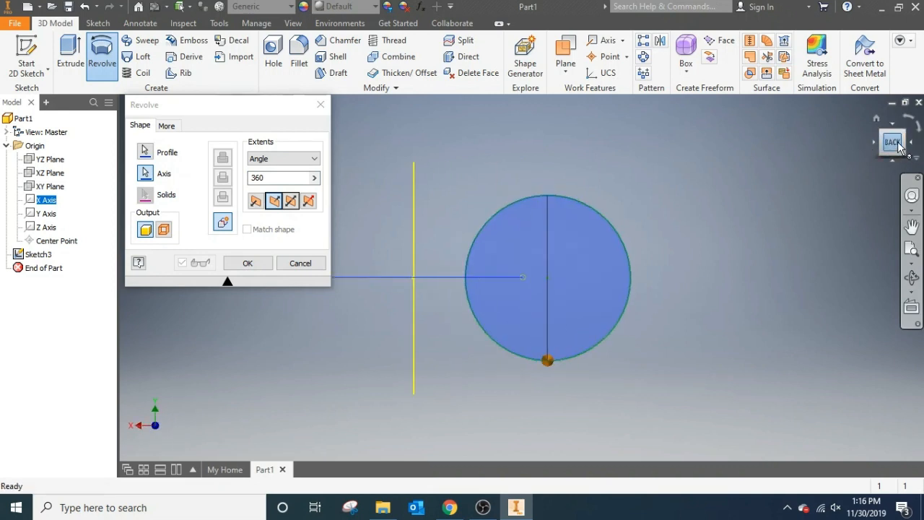
click(321, 104)
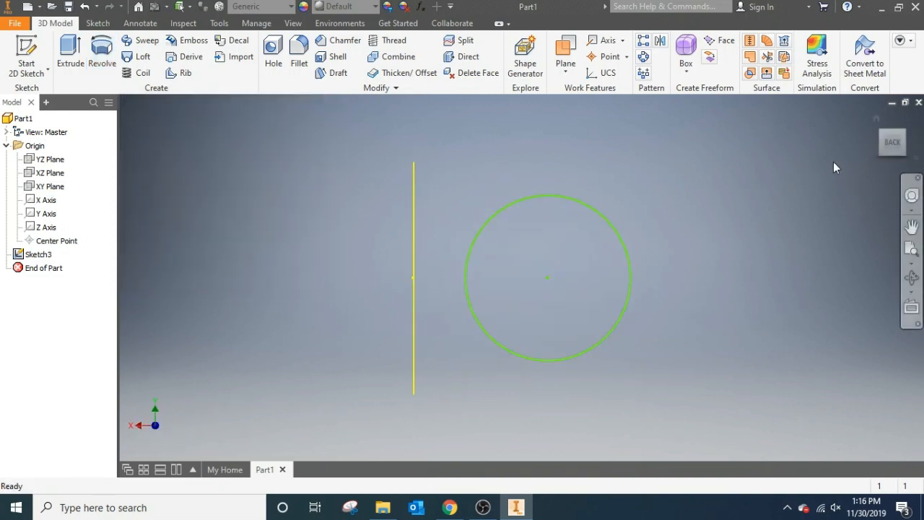
- Reopen the circle sketch from the front and draw a horizontal line about 16.6 mm long across the circle's diameter
click(903, 150)
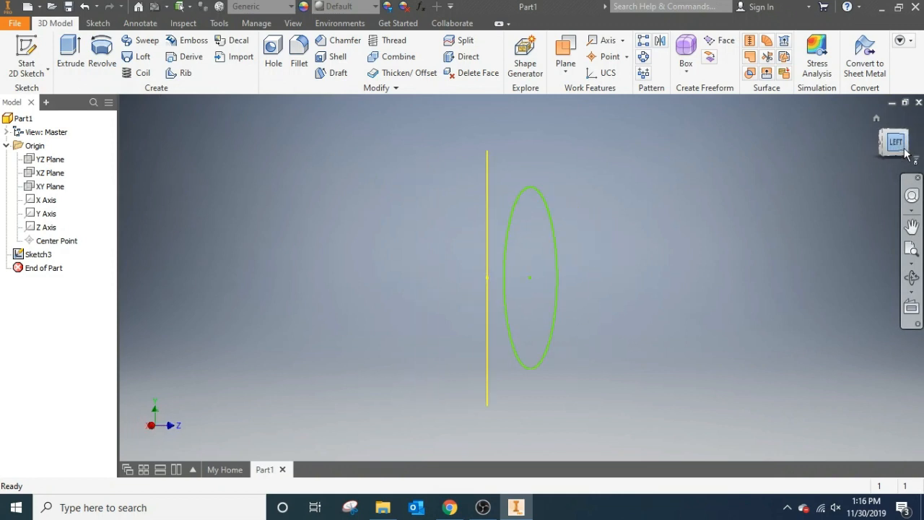
click(906, 153)
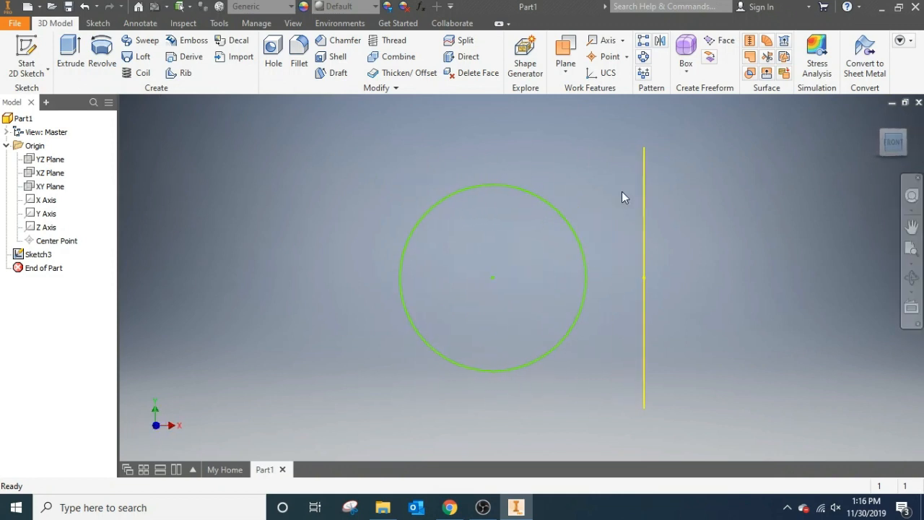
double_click(39, 255)
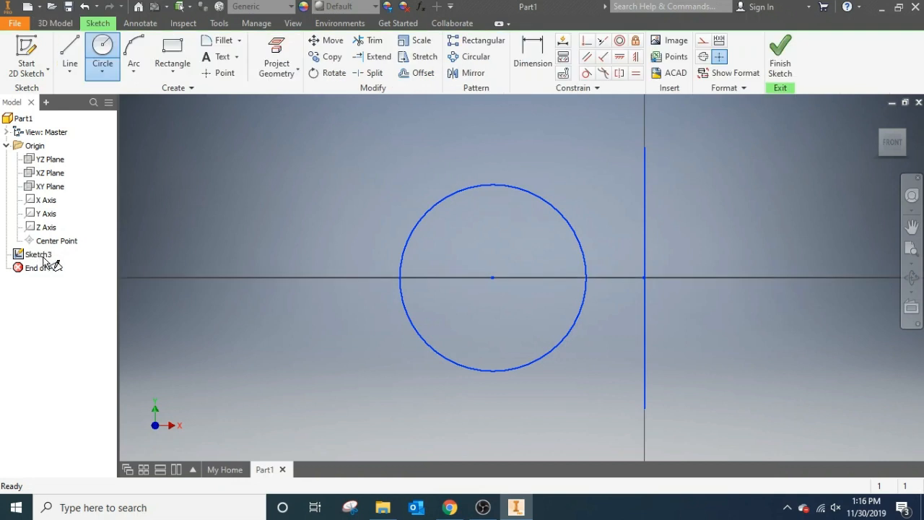
click(75, 70)
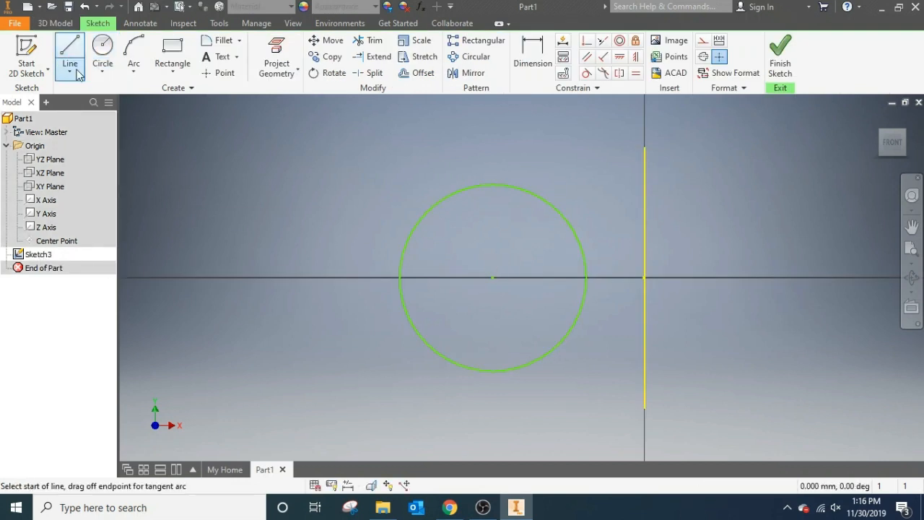
click(399, 277)
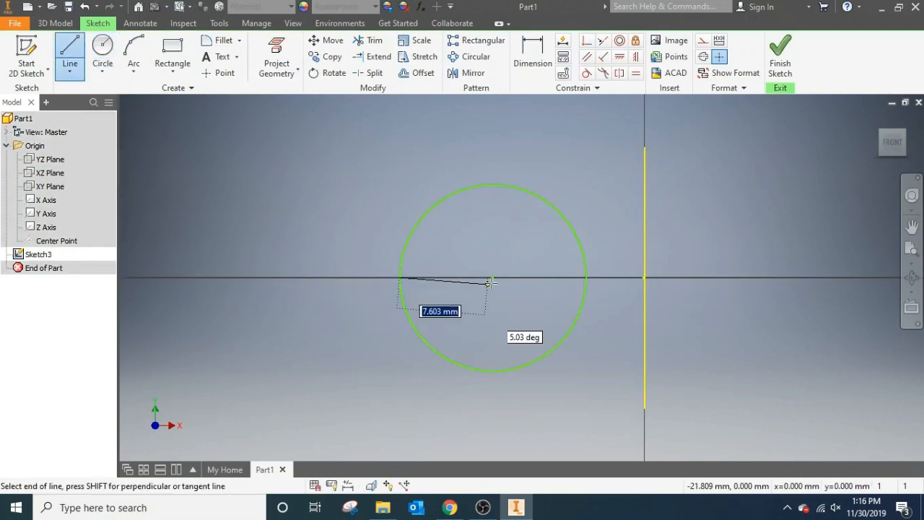
click(586, 277)
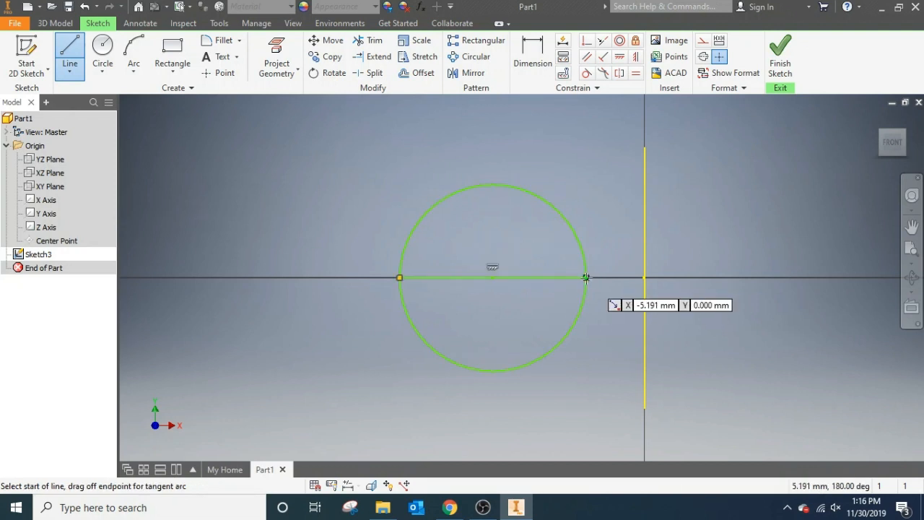
click(586, 277)
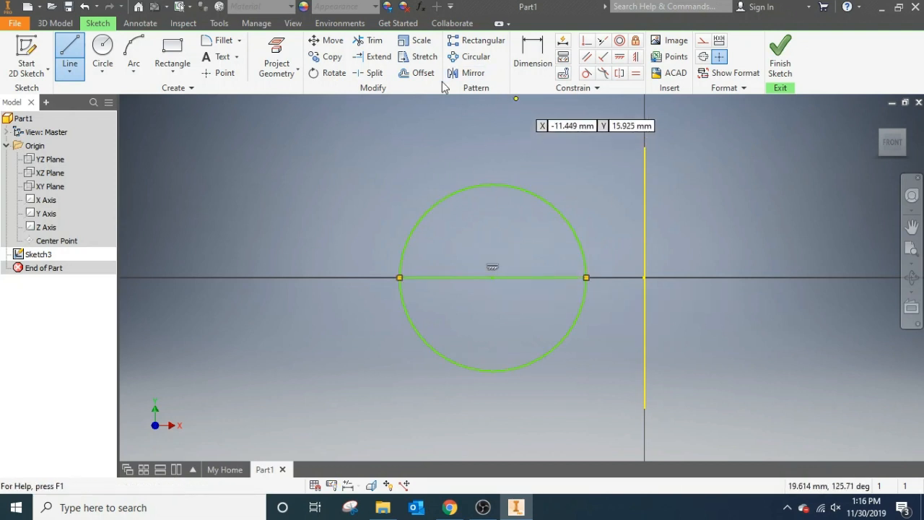
- Trim away the upper half of the circle and finish the sketch
click(370, 41)
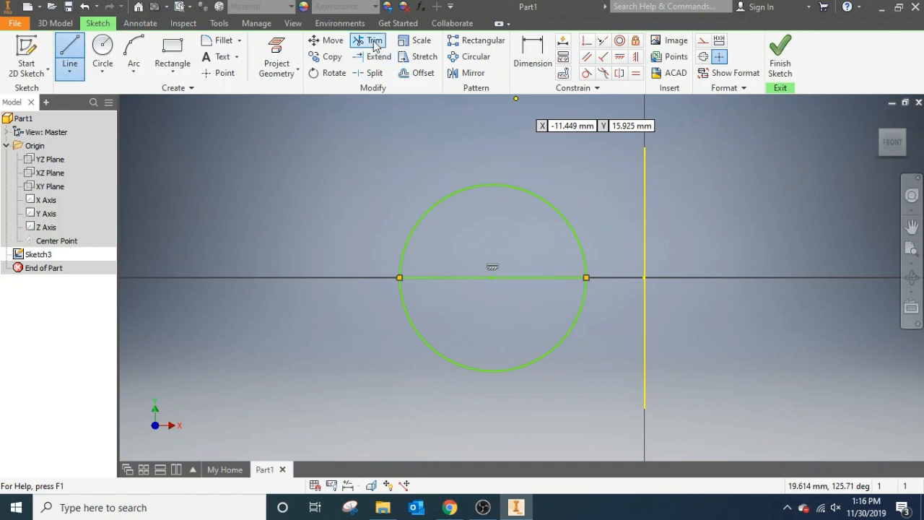
click(452, 197)
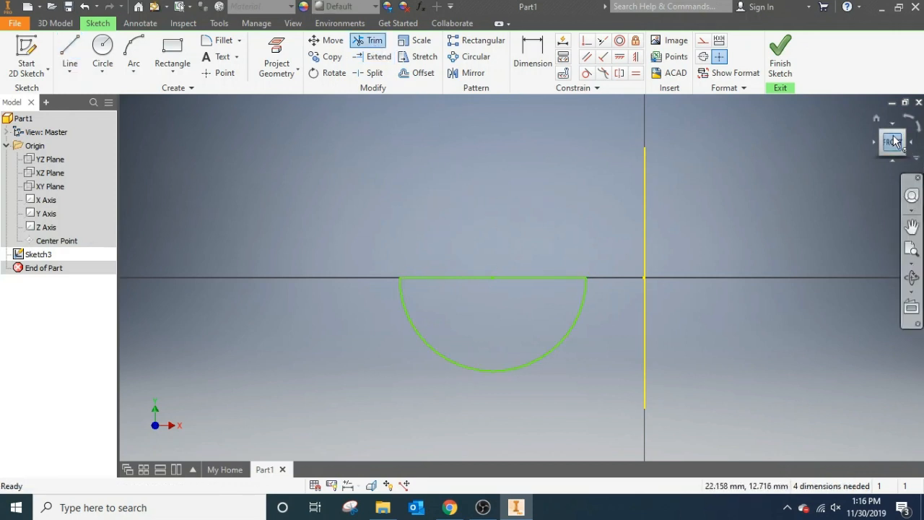
click(781, 69)
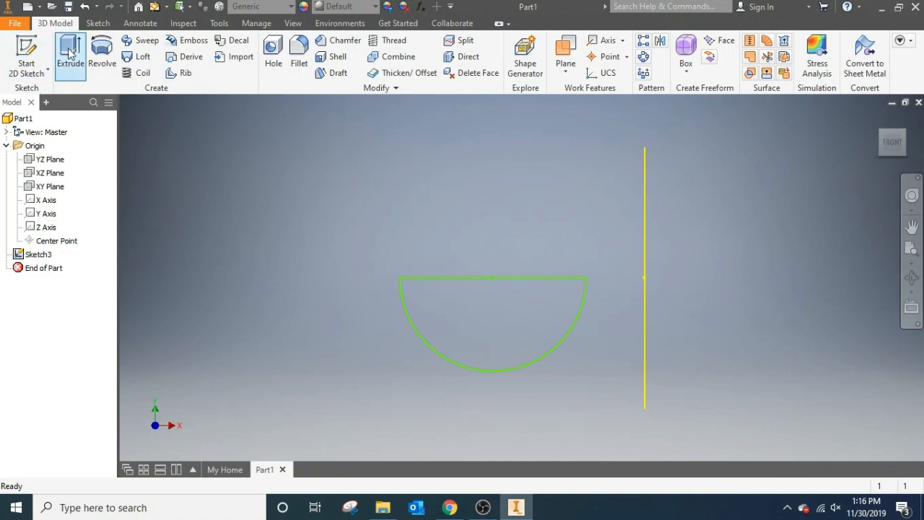
- Set up a full revolve of the half-circle profile about the X axis and inspect the preview from an angled view
click(102, 54)
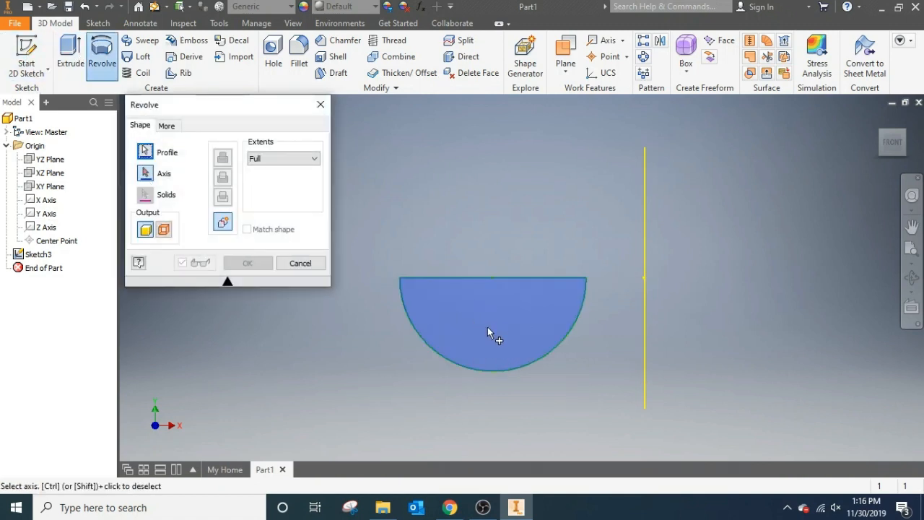
click(147, 173)
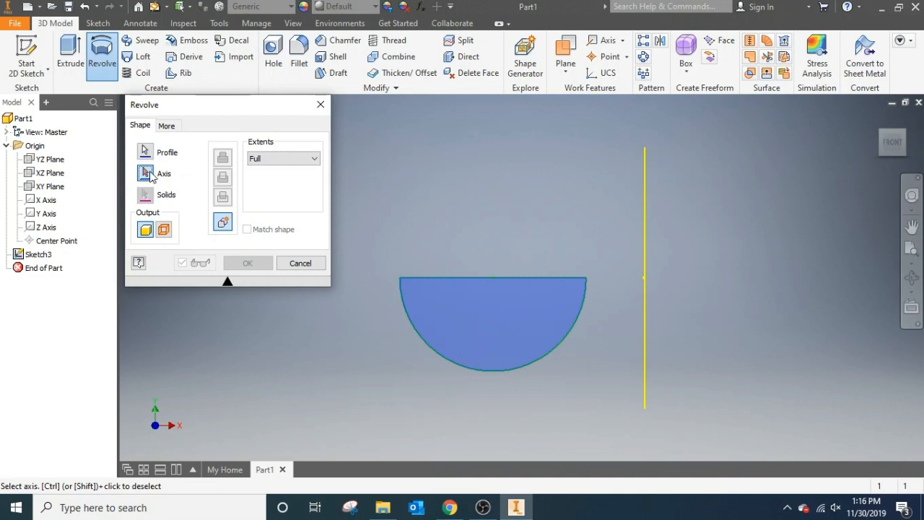
click(46, 200)
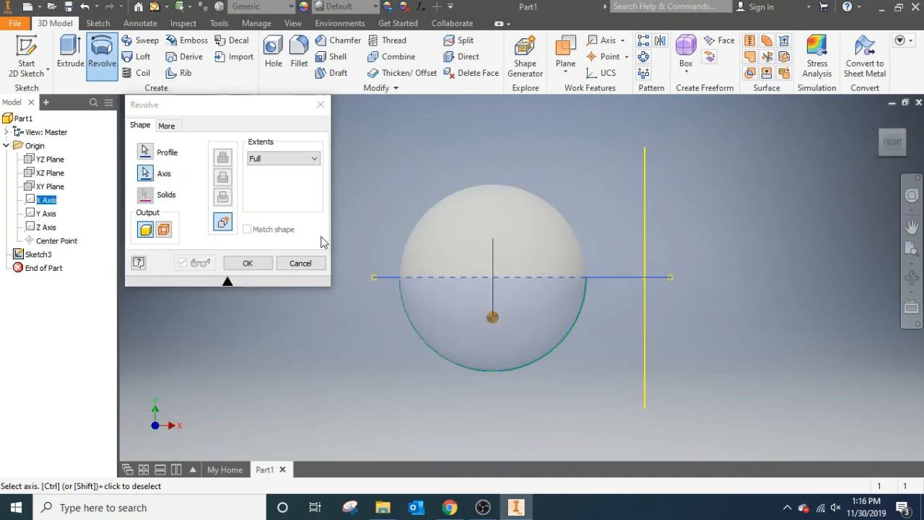
click(902, 137)
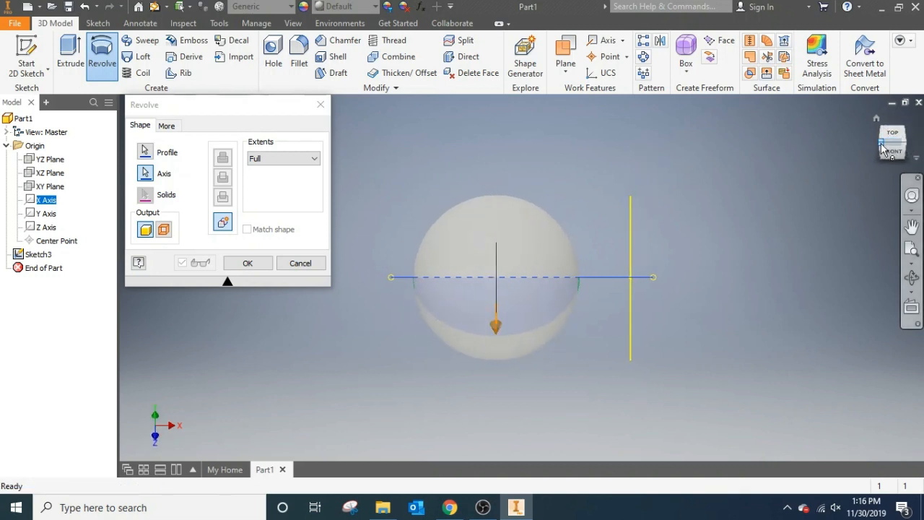
click(900, 144)
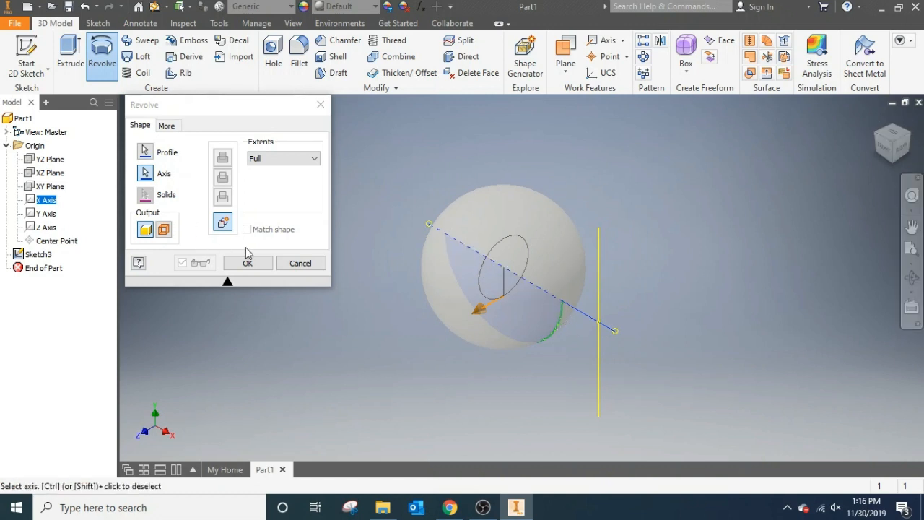
- Preview the half-circle revolve at 90 and 180 degrees, return its extents to Full, and cancel the revolve
click(282, 158)
click(275, 168)
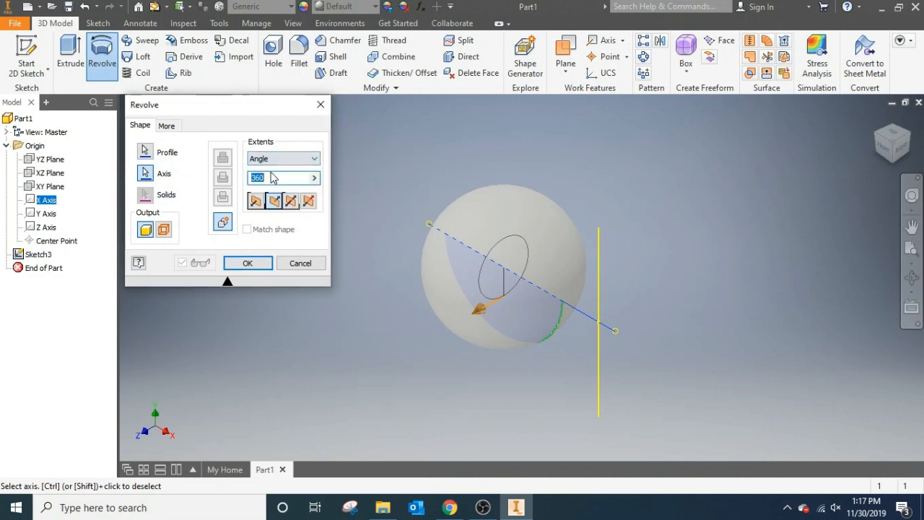
text(90)
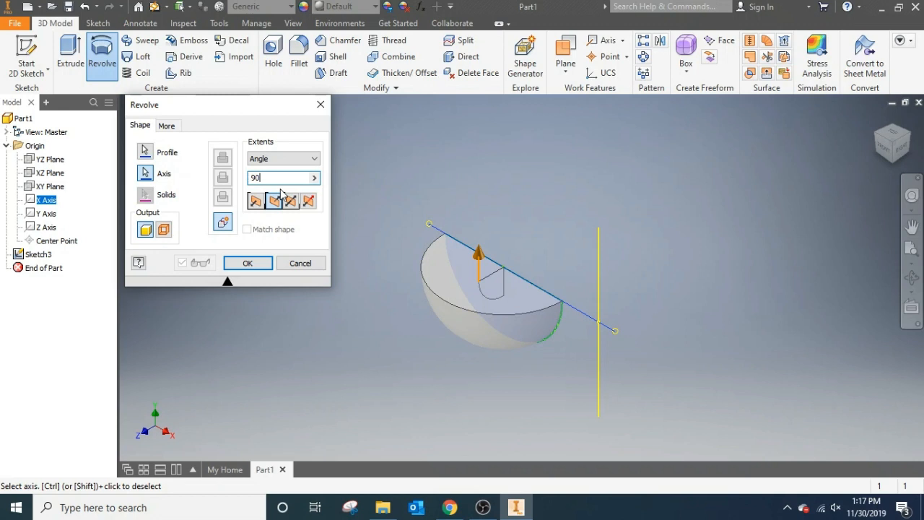
key(BackSpace)
text(18)
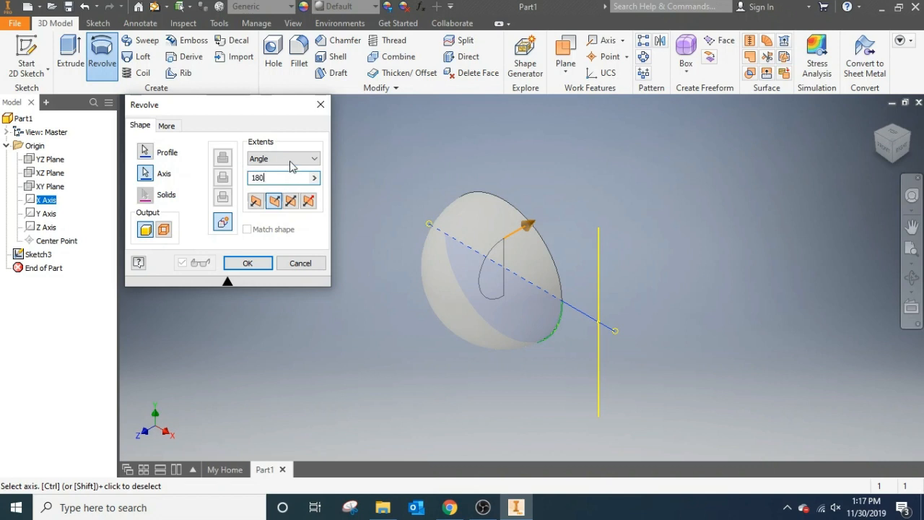
click(289, 159)
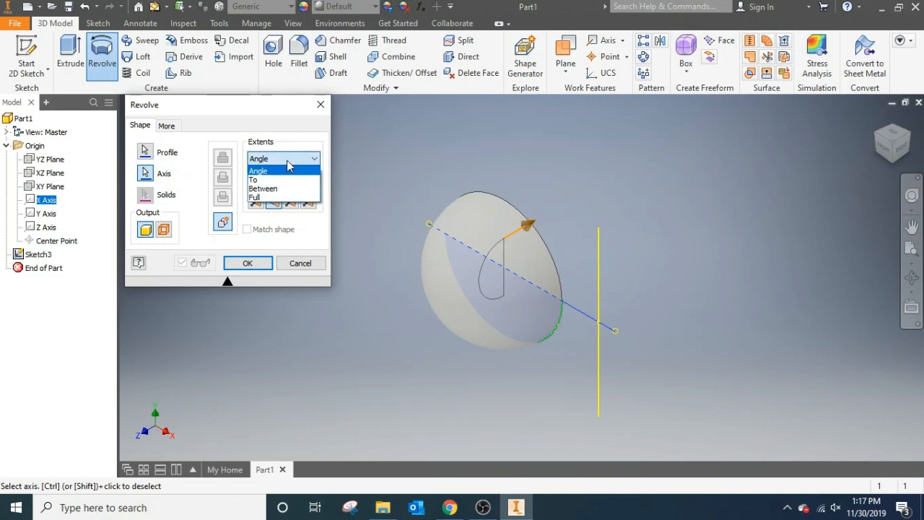
click(279, 197)
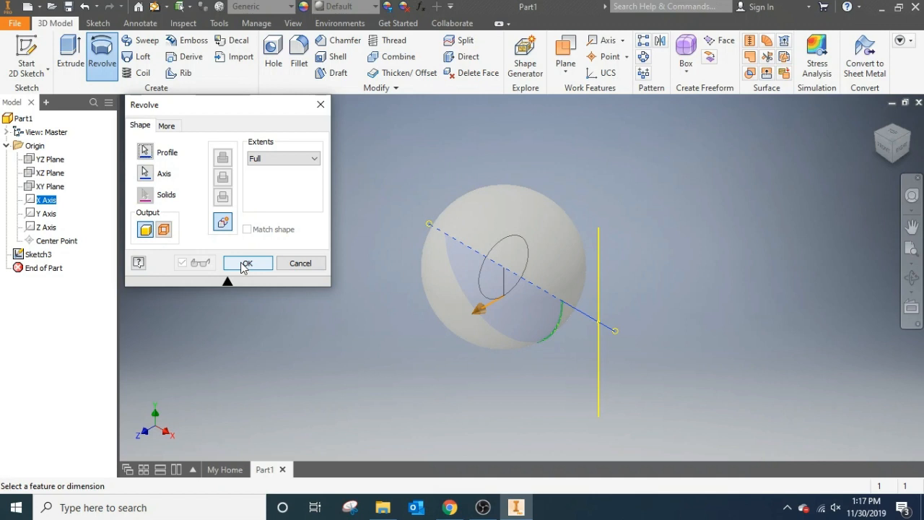
click(318, 107)
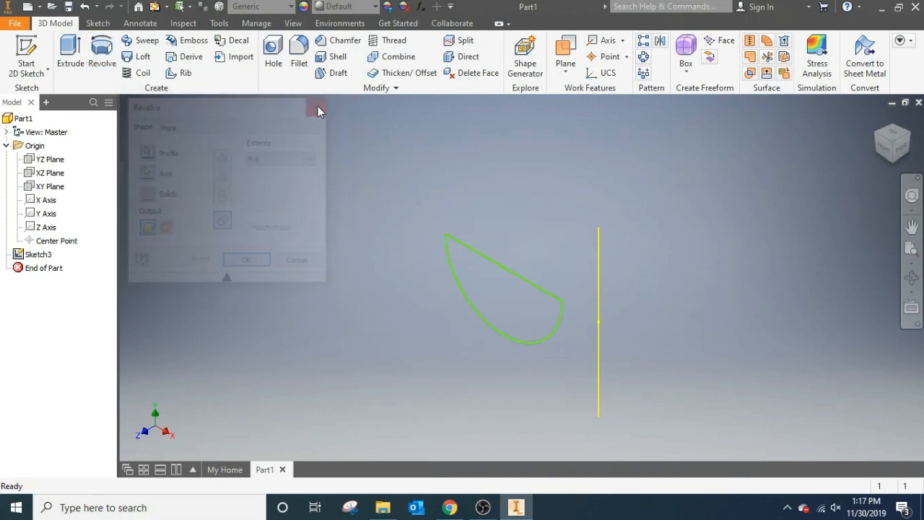
- Open the half-circle sketch for editing from the front and delete all of its geometry, including the vertical line
click(879, 148)
double_click(33, 254)
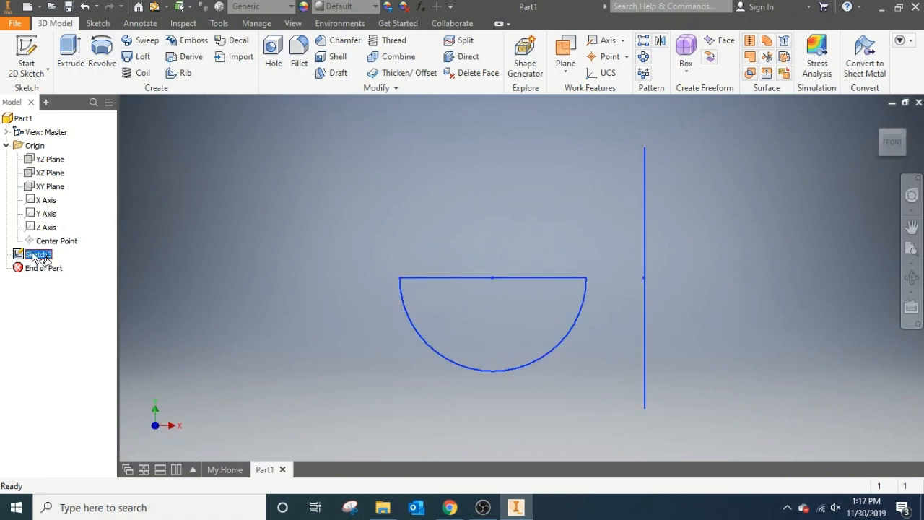
mouse_move(340, 202)
mouse_down()
mouse_move(470, 364)
mouse_move(823, 454)
mouse_up()
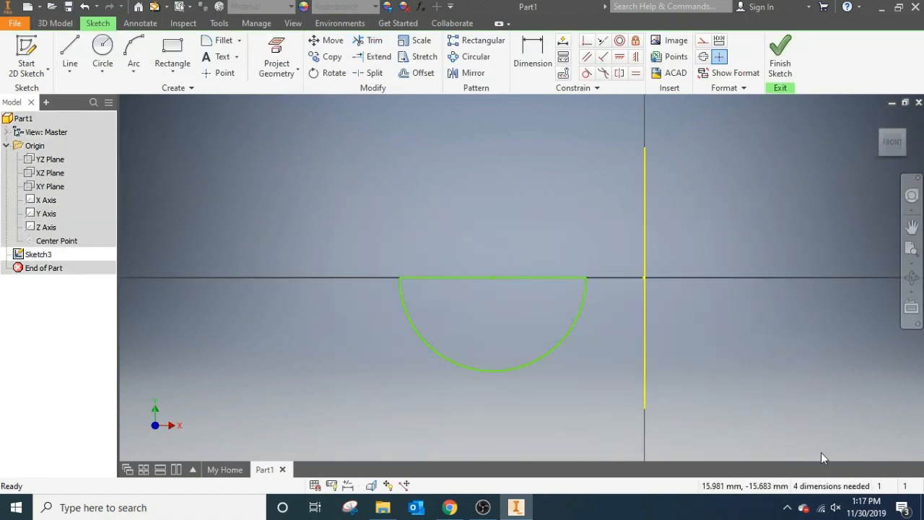
drag(597, 107, 676, 358)
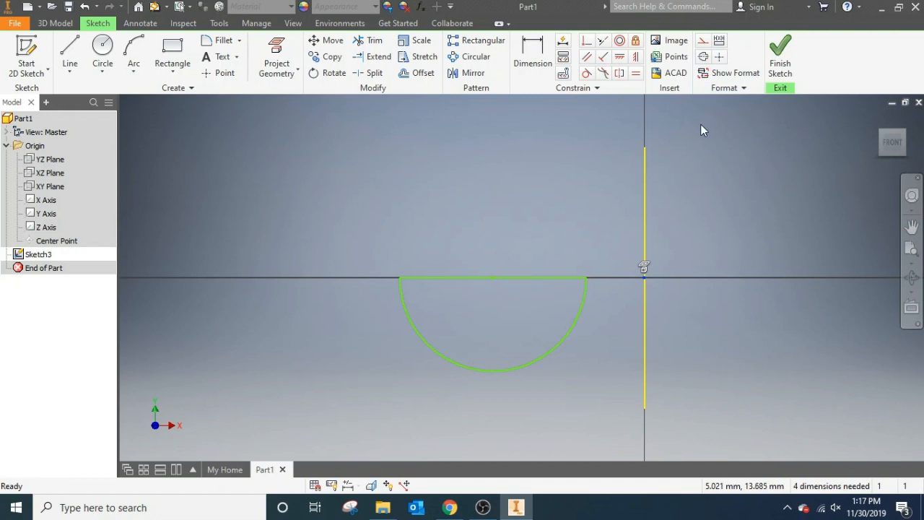
drag(716, 110, 322, 419)
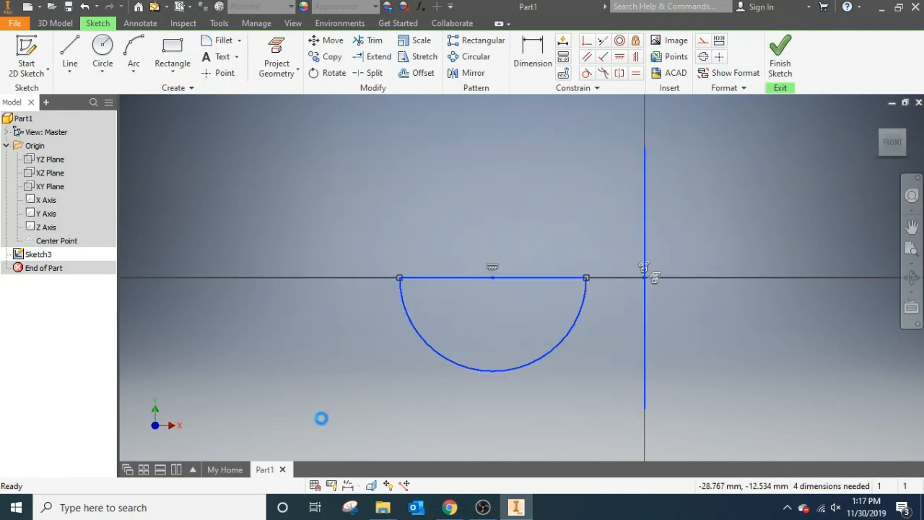
key(Delete)
- Sketch a 10 mm by 10 mm center-point rectangle at the origin and finish the sketch
click(171, 50)
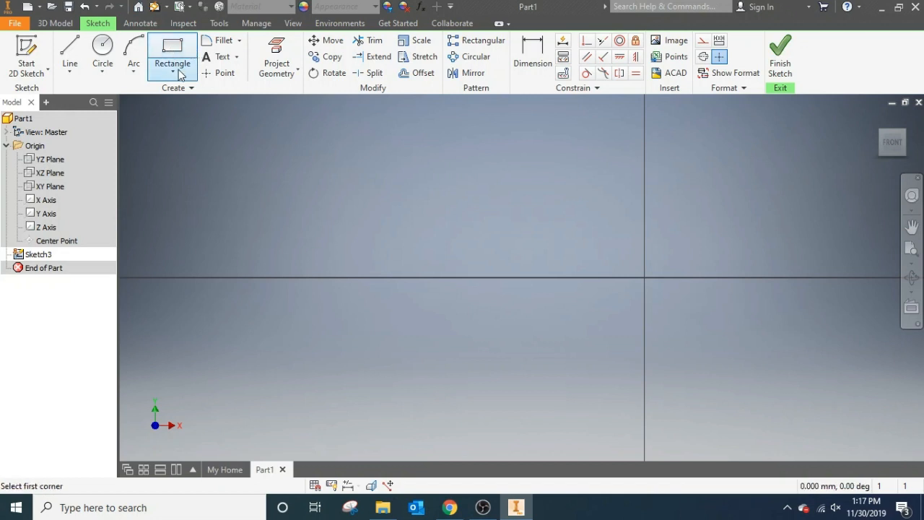
click(173, 71)
click(186, 152)
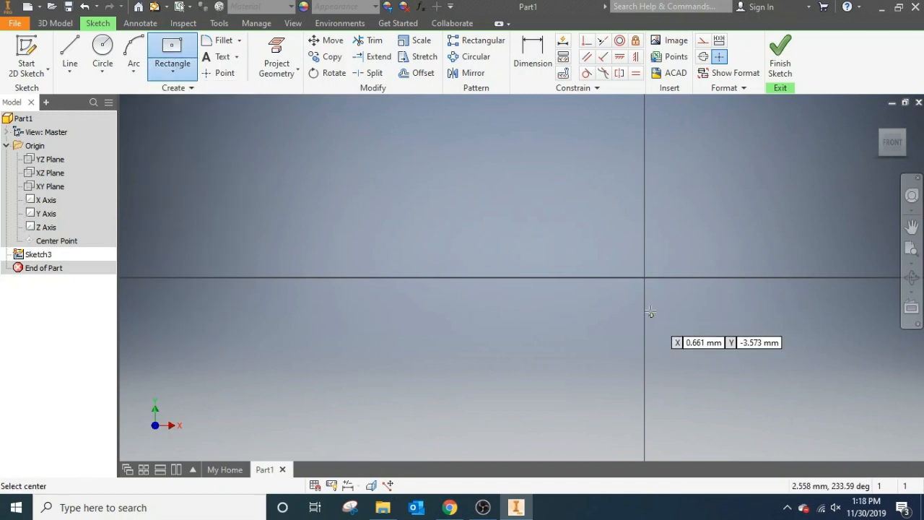
click(644, 277)
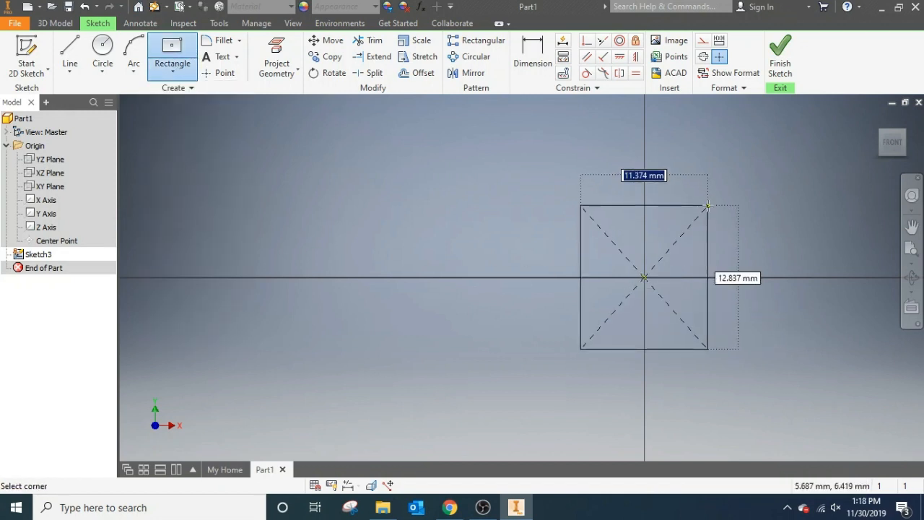
text(10)
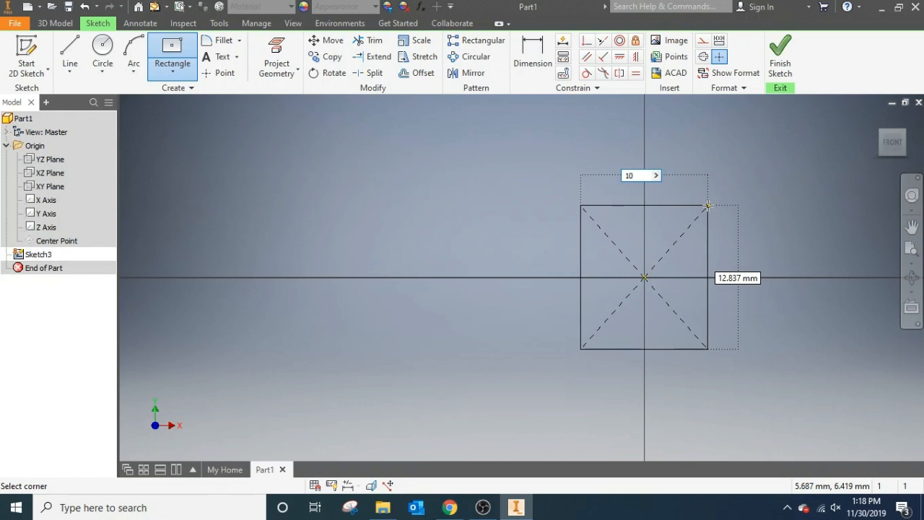
key(Tab)
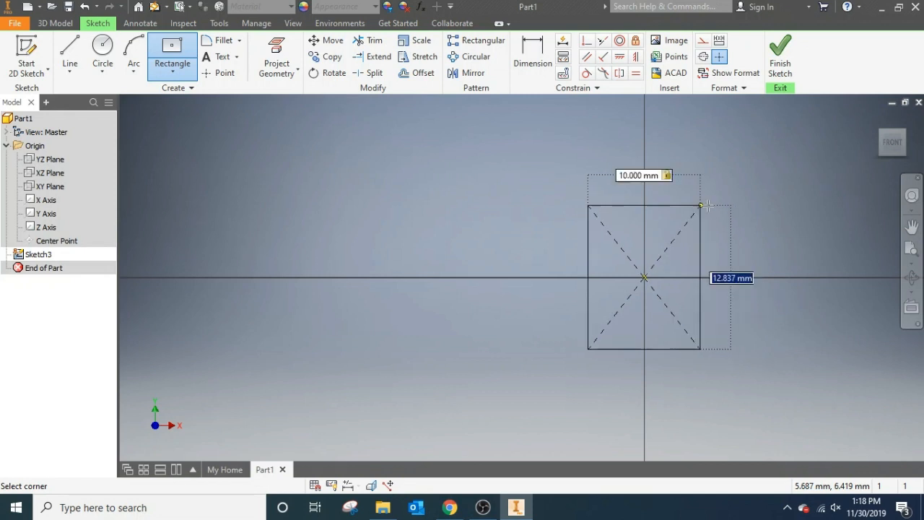
text(10)
key(Return)
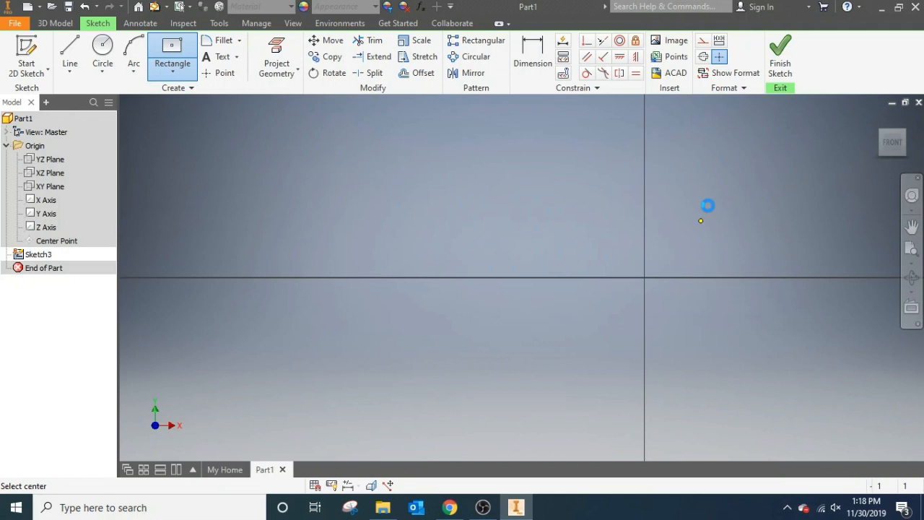
click(891, 143)
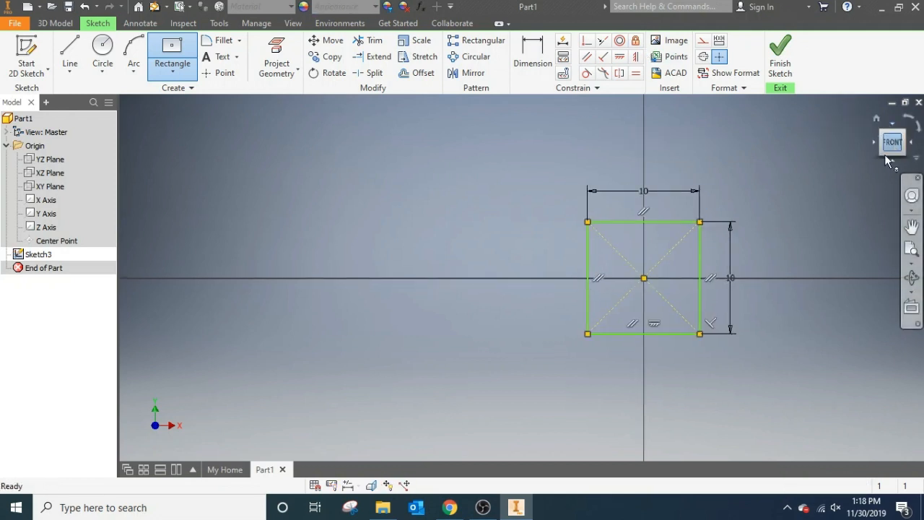
click(781, 54)
- Extrude the square profile by a distance of 10 mm to form a solid cube
click(71, 49)
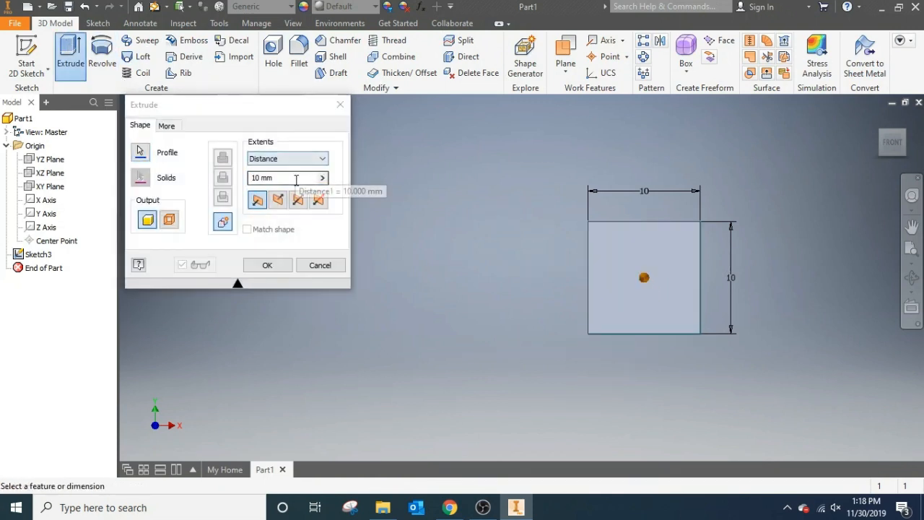
click(267, 265)
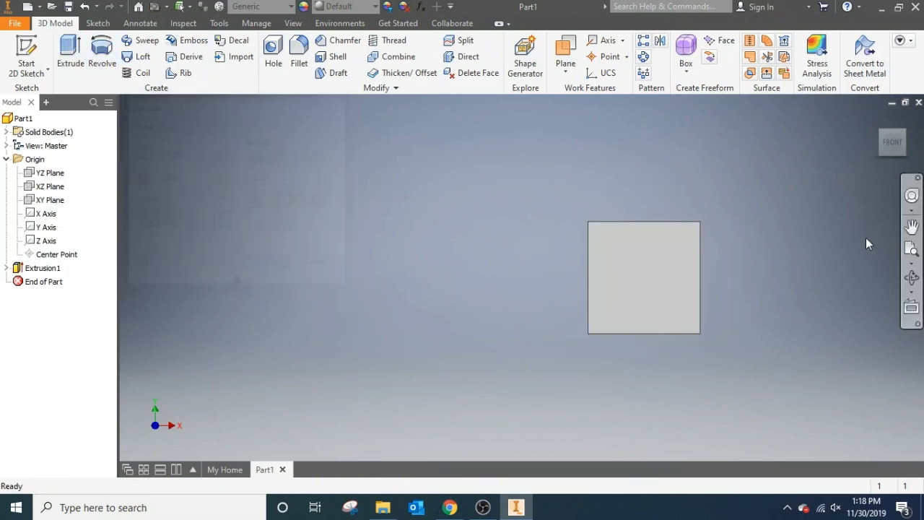
click(873, 144)
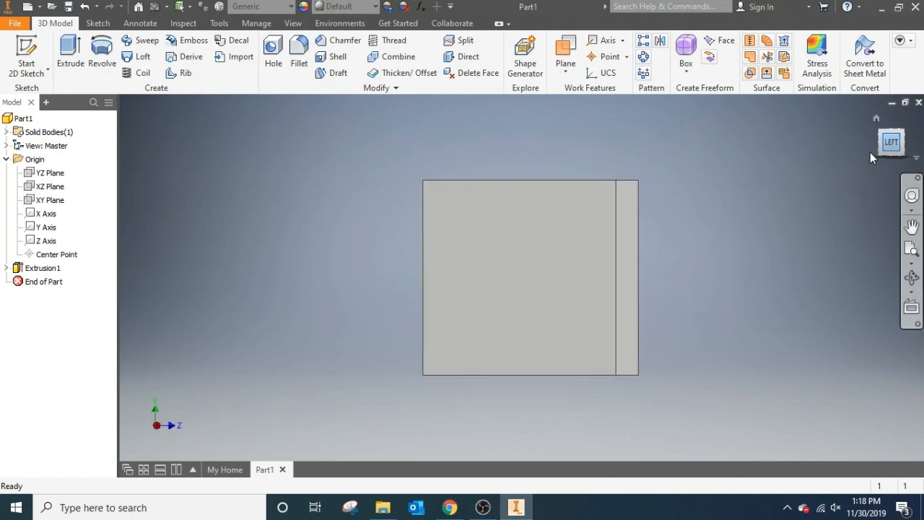
click(911, 145)
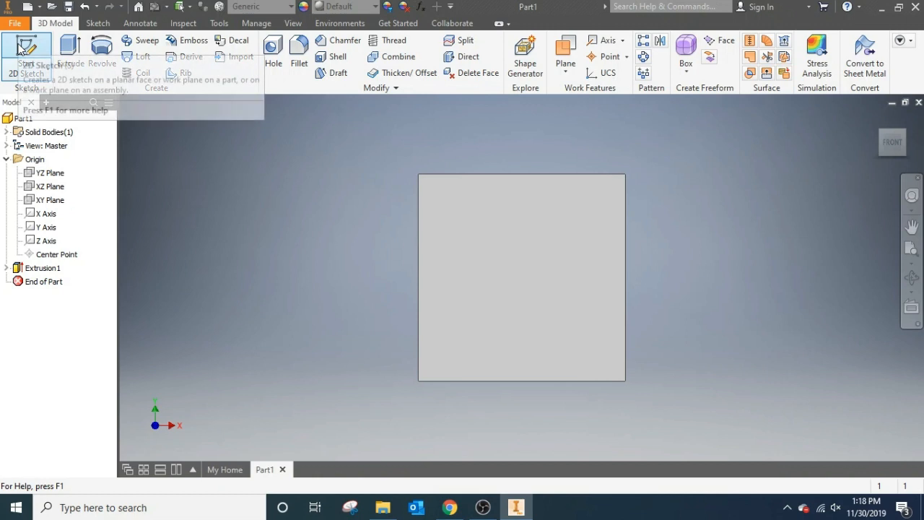
- Start a sketch on the cube's front face and draw a 10 mm diameter circle centered on the left edge's midpoint
click(26, 52)
click(506, 318)
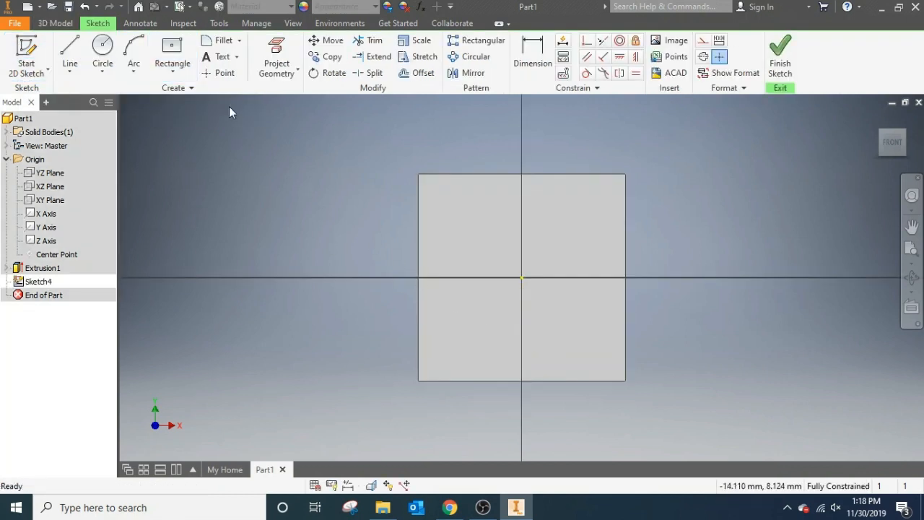
click(133, 50)
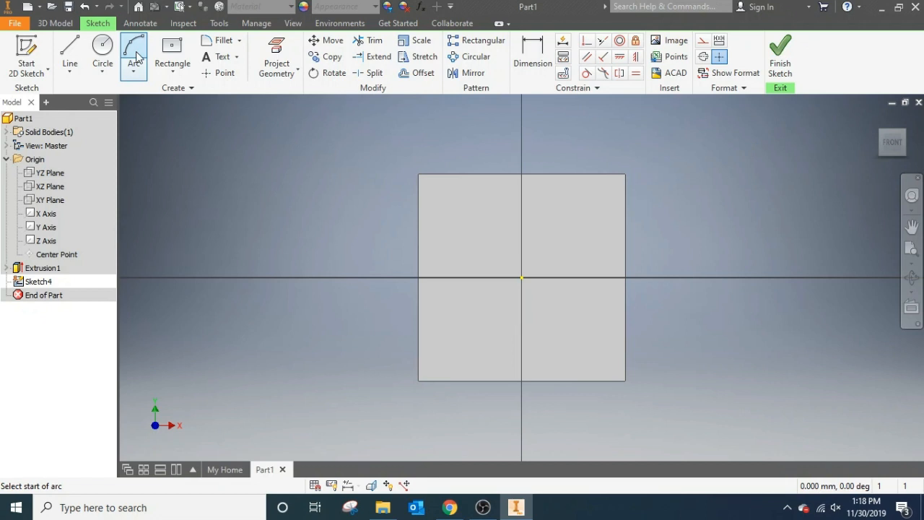
click(102, 49)
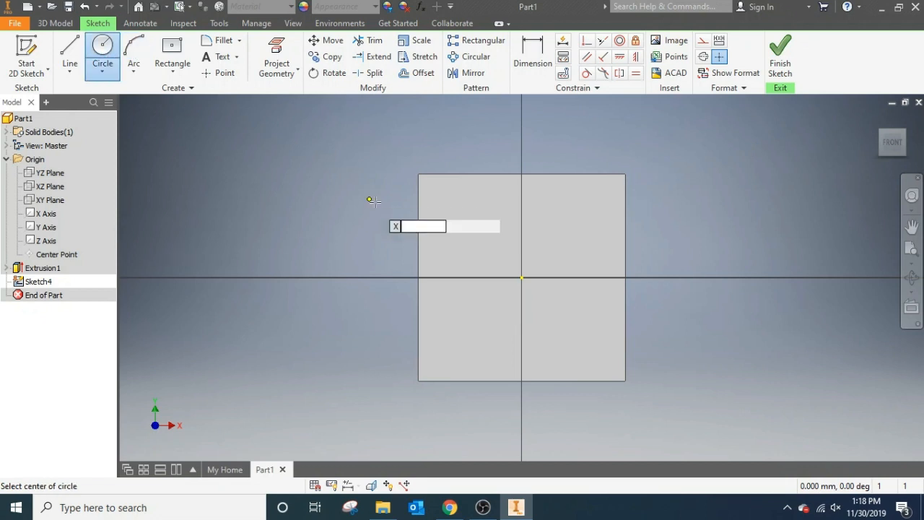
click(418, 277)
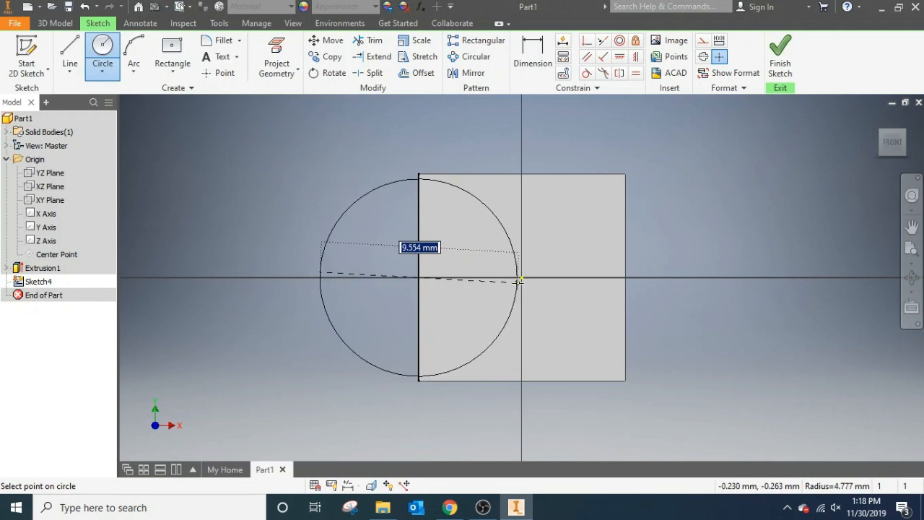
click(419, 174)
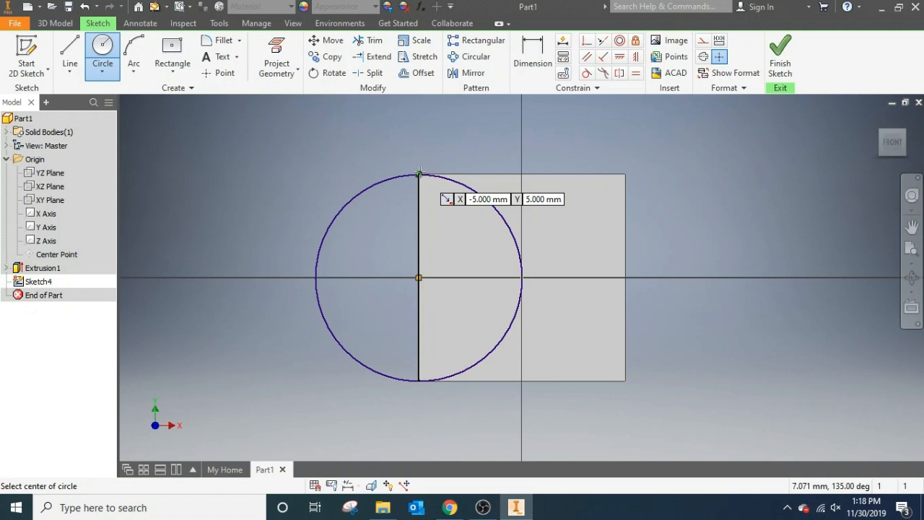
- Draw a 10 mm vertical line along the front face's left edge, splitting the circle through its diameter
click(70, 56)
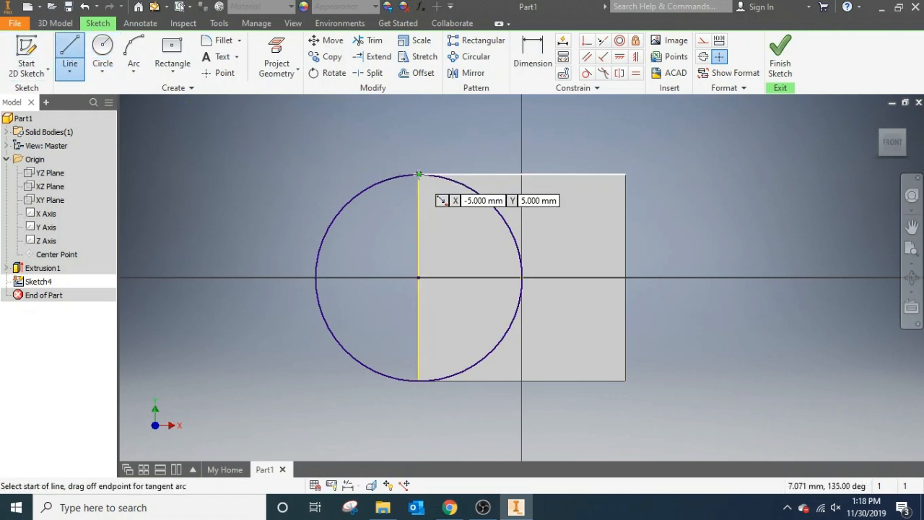
click(418, 174)
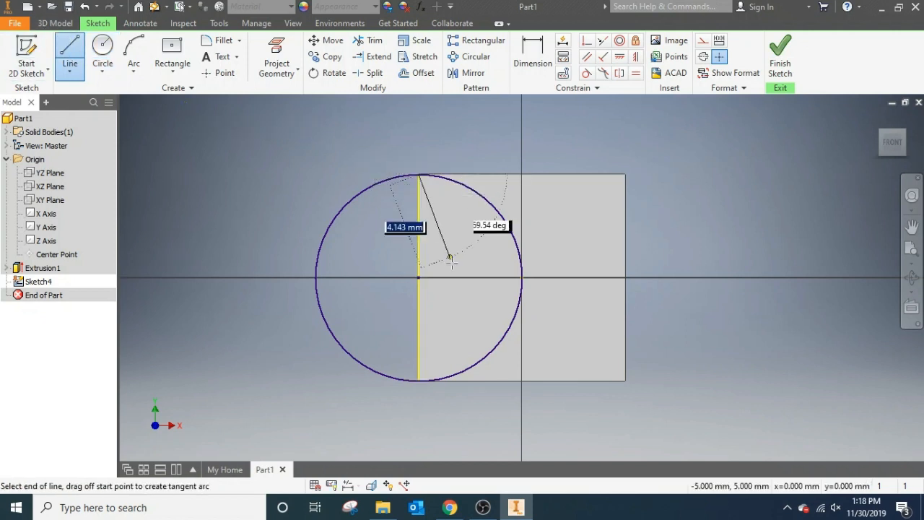
click(418, 380)
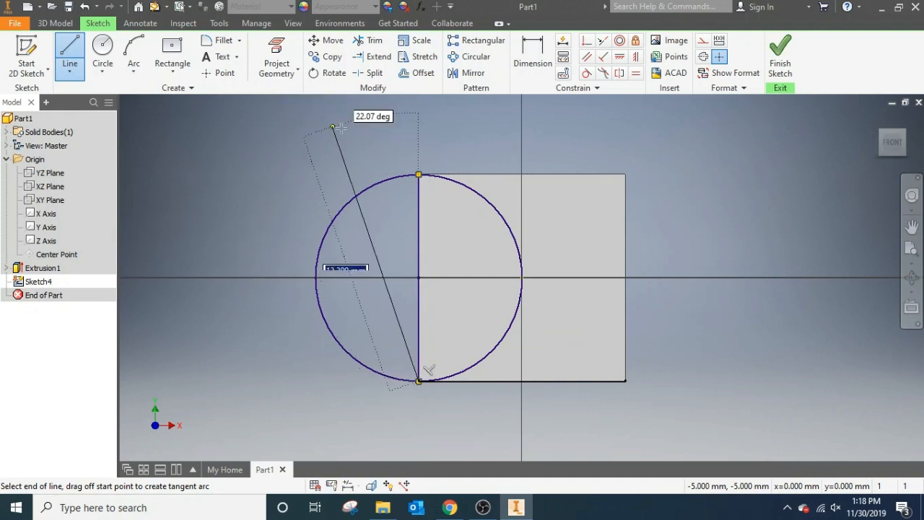
- Trim away the half of the circle outside the cube's front face and finish the sketch
click(372, 42)
click(358, 194)
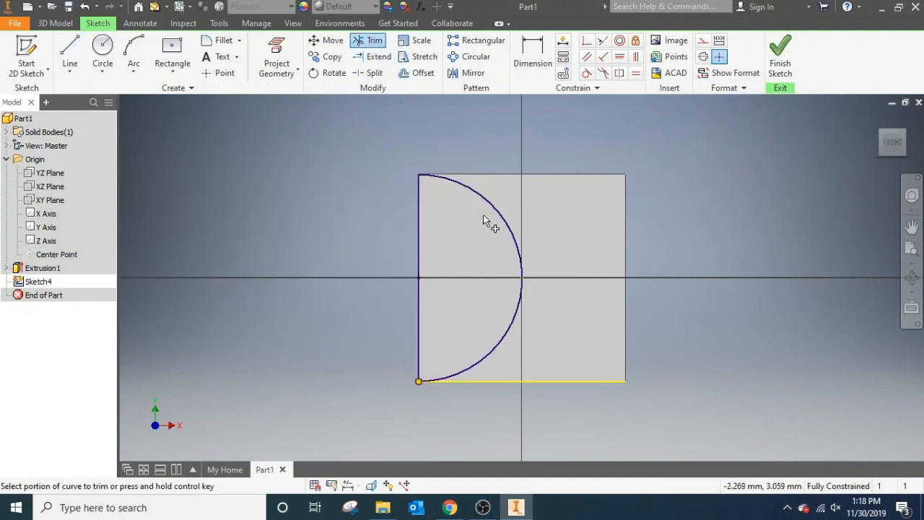
click(776, 54)
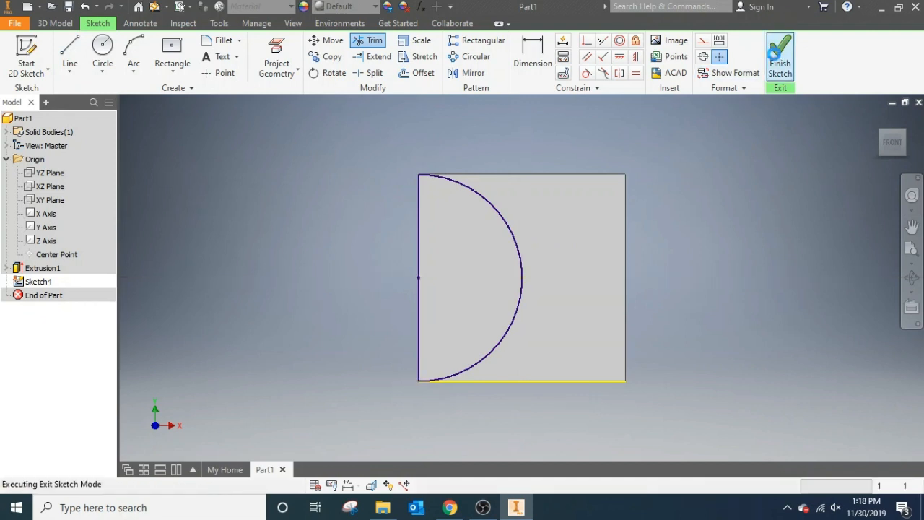
- In a new front-face sketch, draw a vertical line about 12.5 mm long from the upper-left corner past the cube's bottom, then finish the sketch
click(29, 46)
click(566, 243)
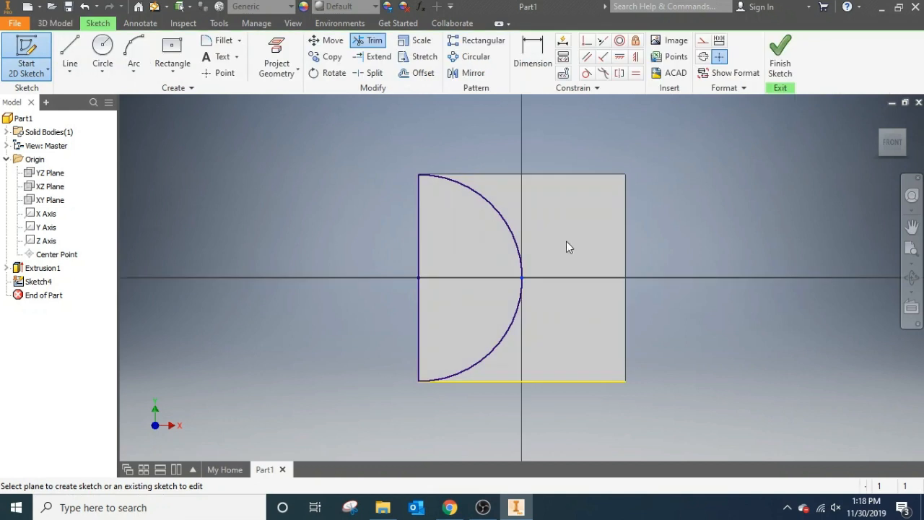
click(70, 54)
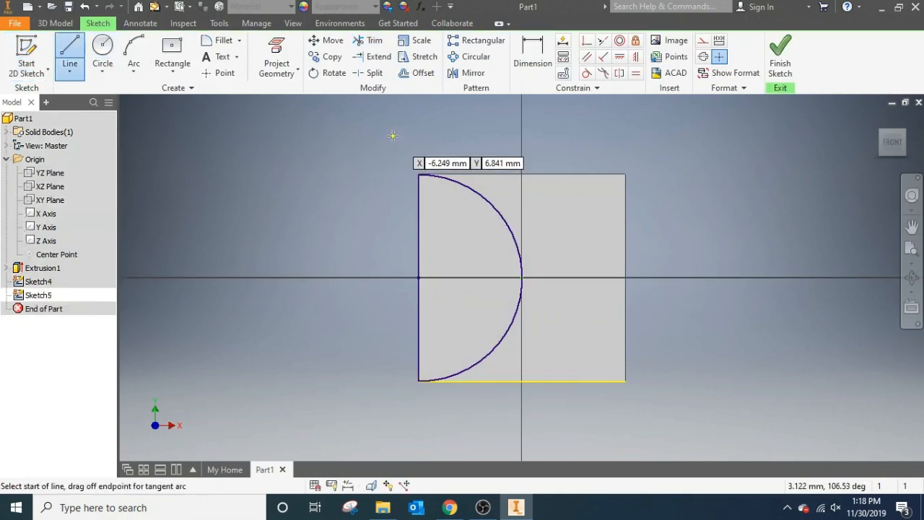
click(419, 174)
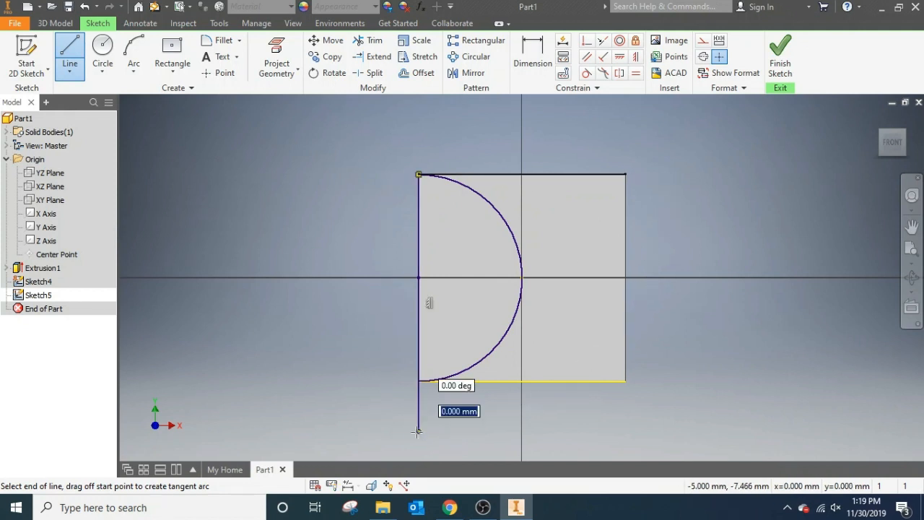
double_click(417, 432)
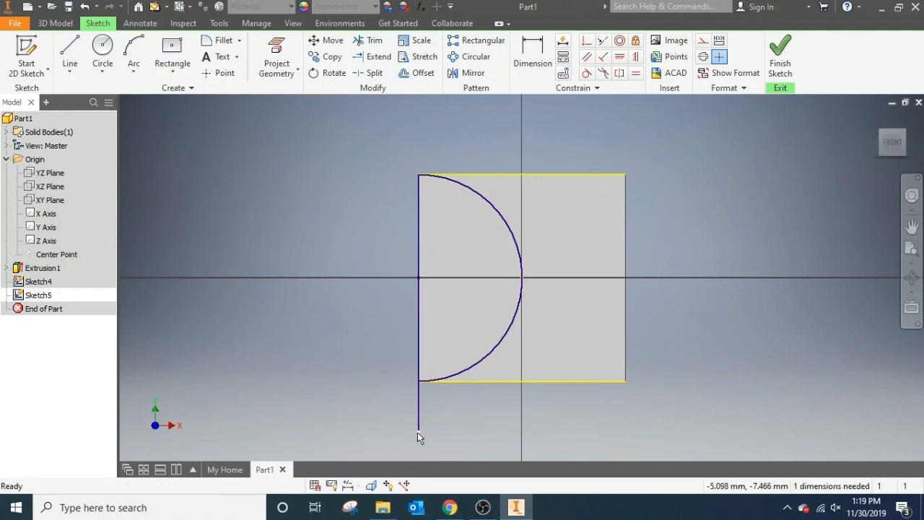
click(782, 59)
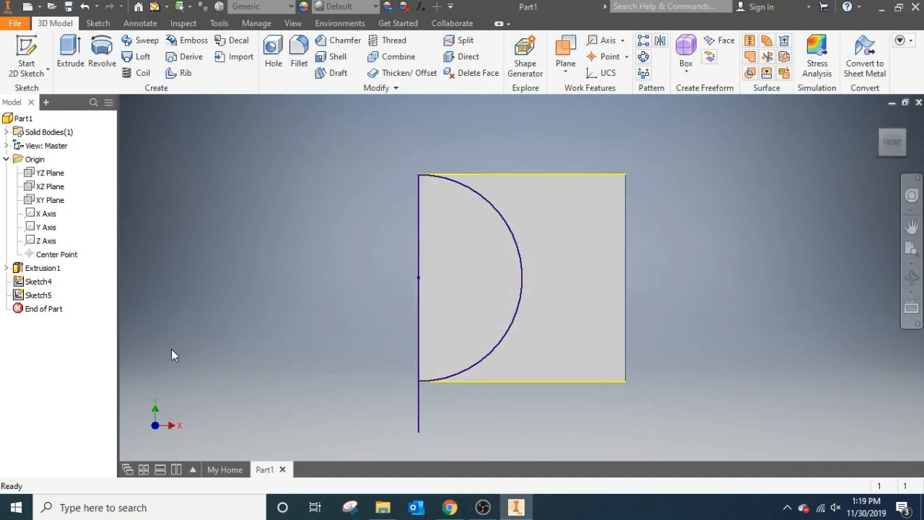
- Revolve the half-circle profile about the vertical line on the cube's left edge with Full extents, joining it to the cube
click(106, 54)
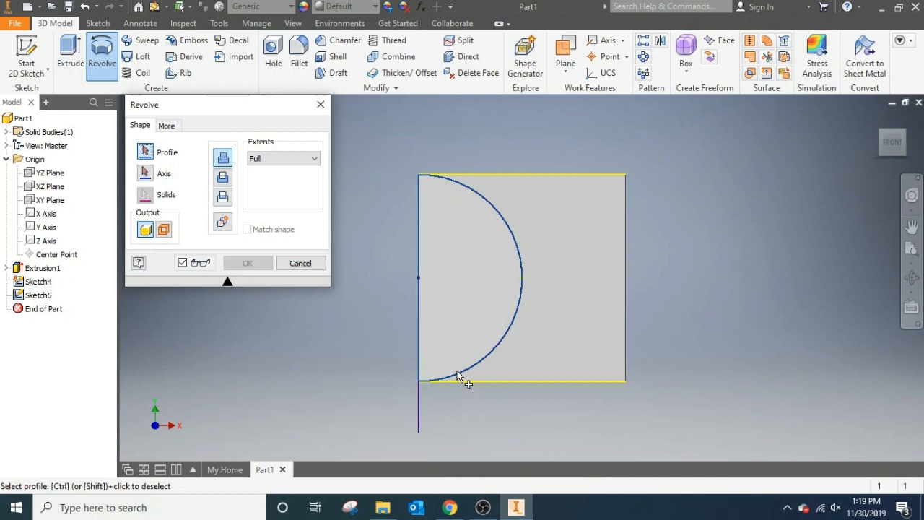
click(453, 270)
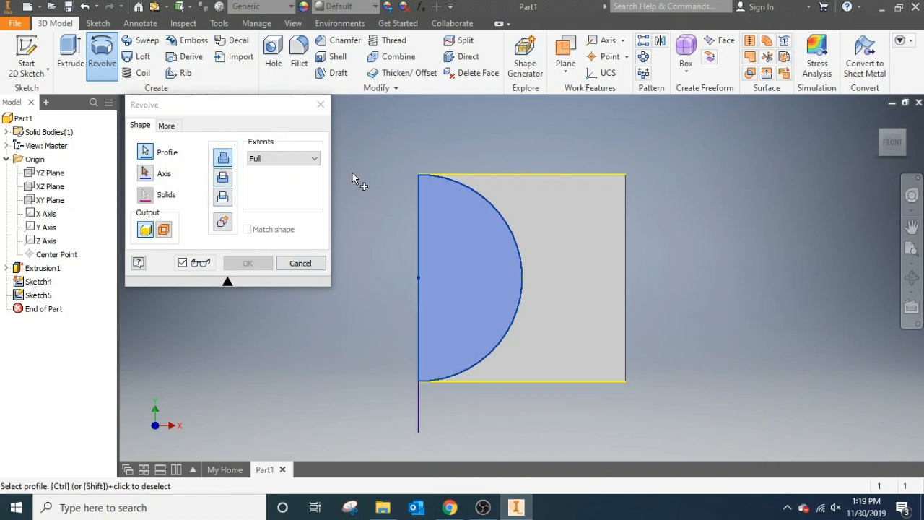
click(144, 173)
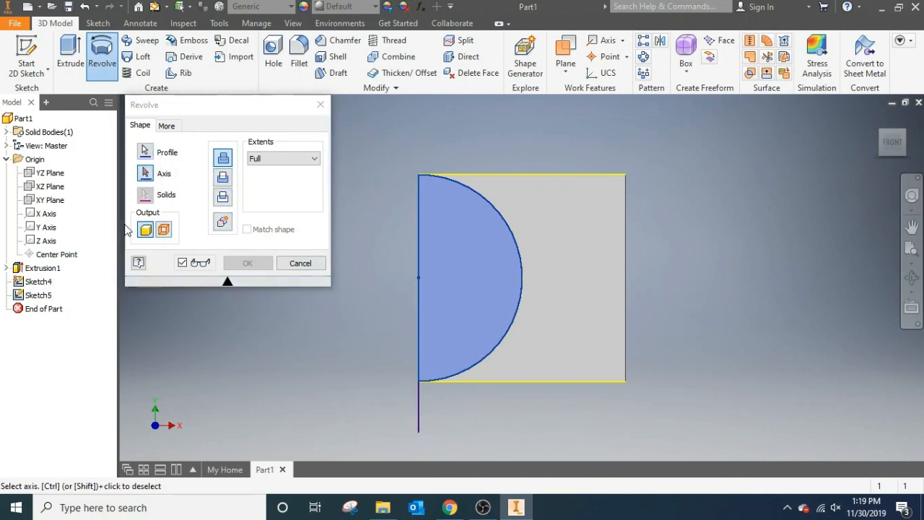
click(418, 197)
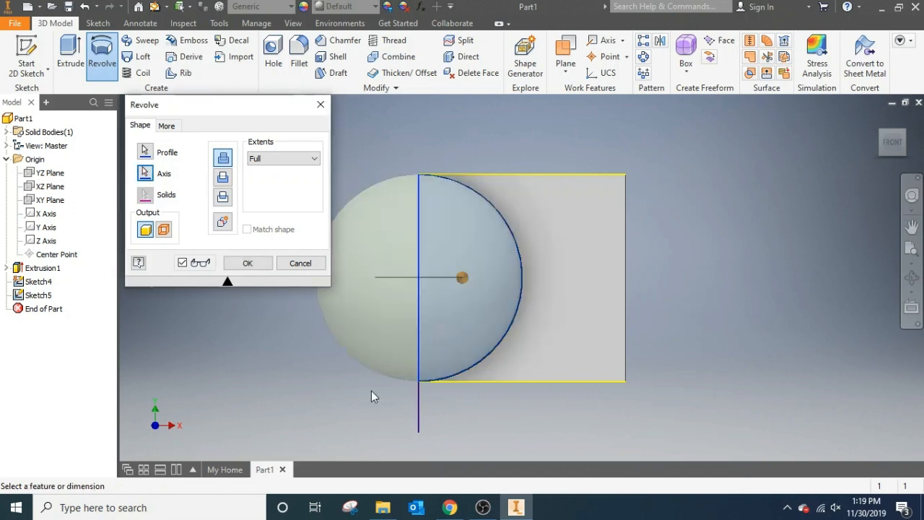
click(881, 132)
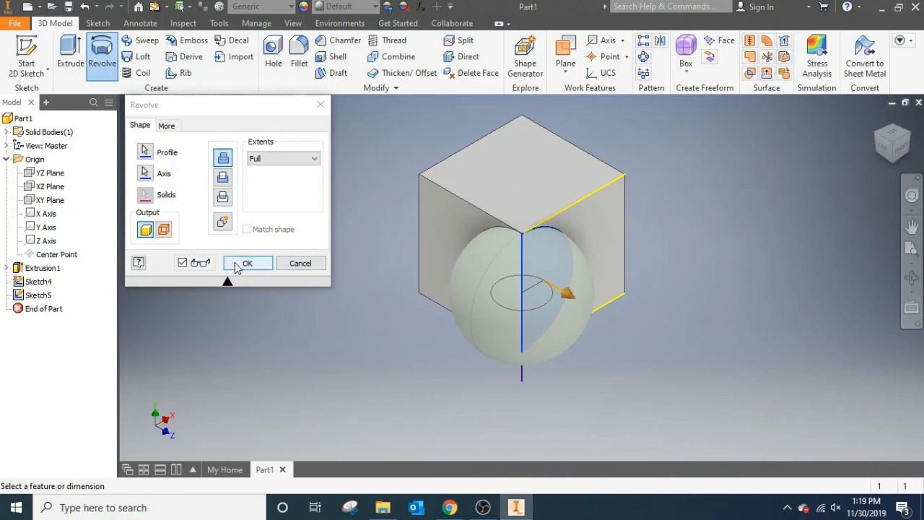
click(234, 267)
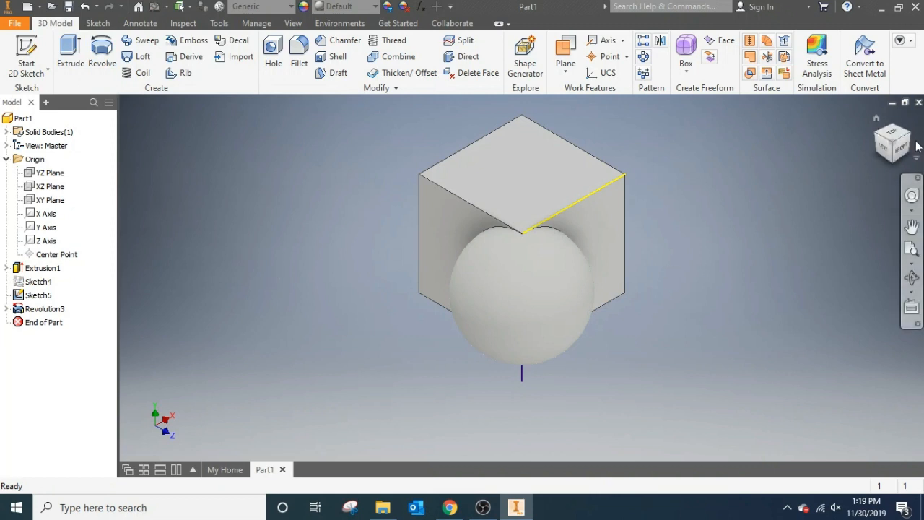
shift+middle_drag(664, 266, 493, 249)
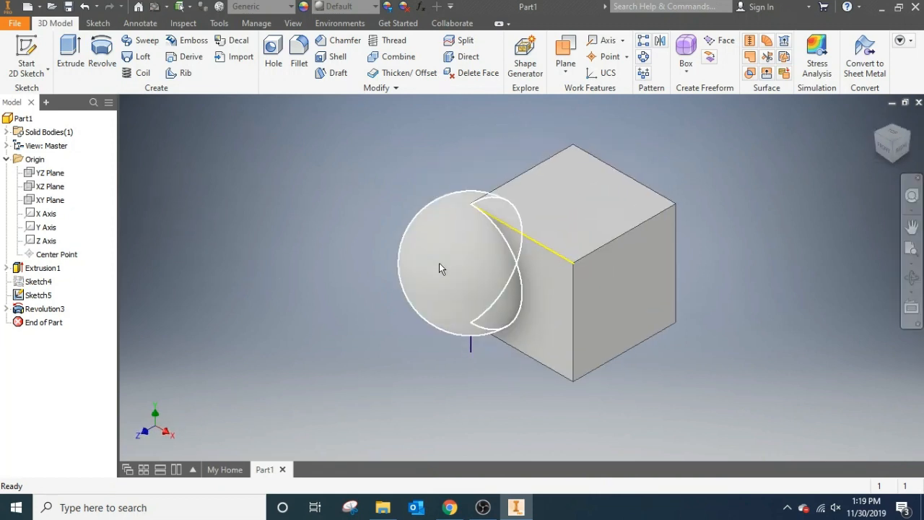
click(887, 149)
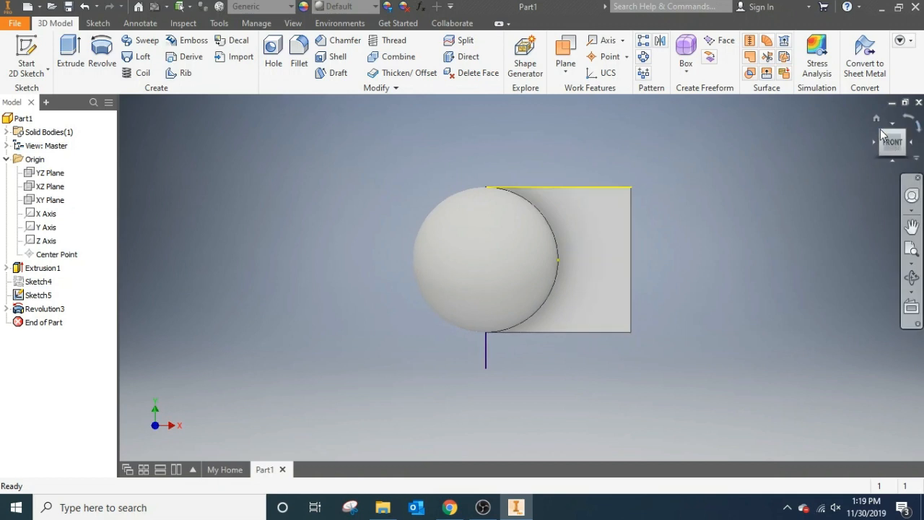
click(881, 133)
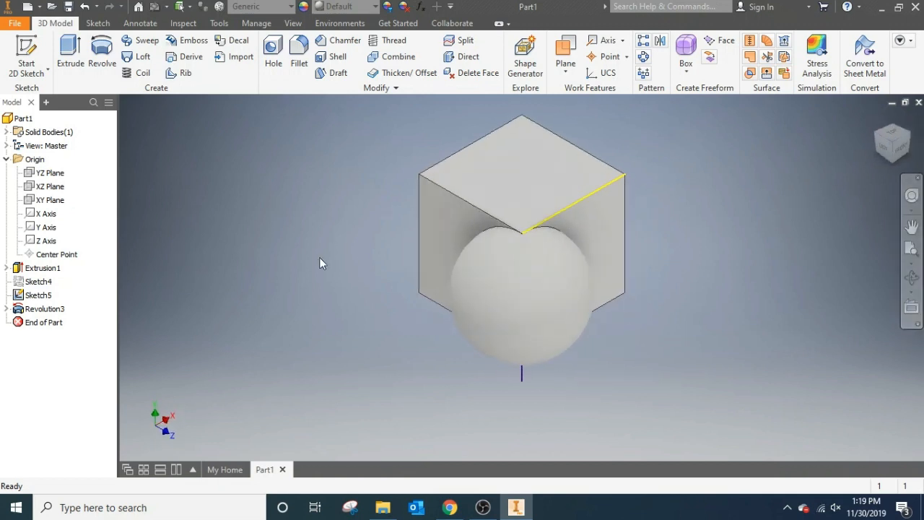
- Edit the sphere's revolve feature and switch its operation from Join to Cut, removing the spherical volume from the cube
double_click(55, 308)
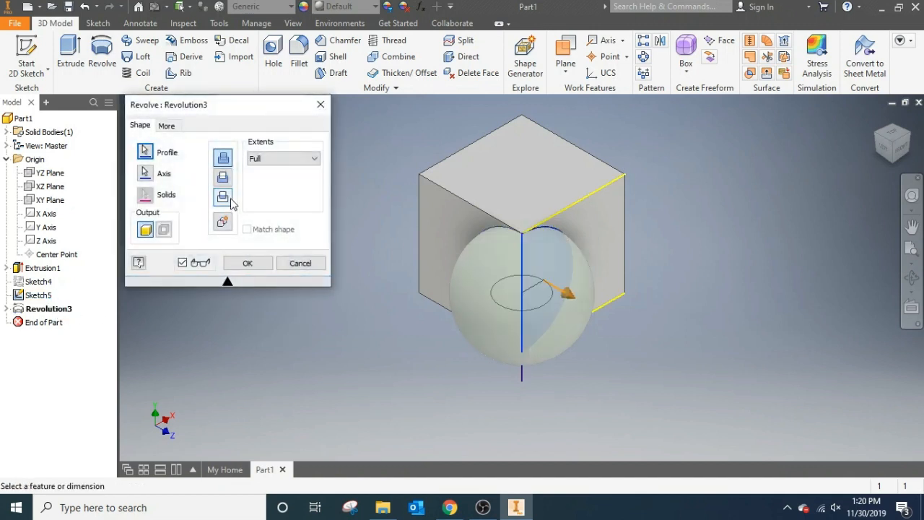
click(223, 179)
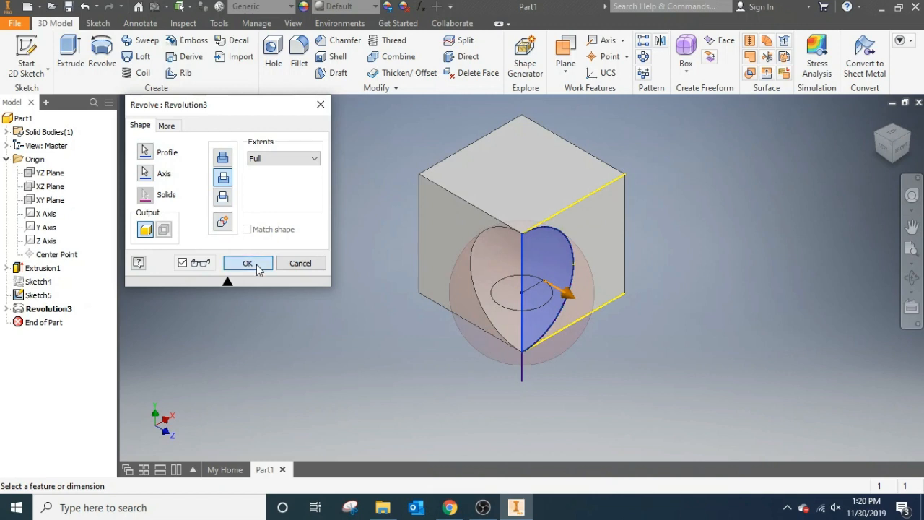
click(249, 263)
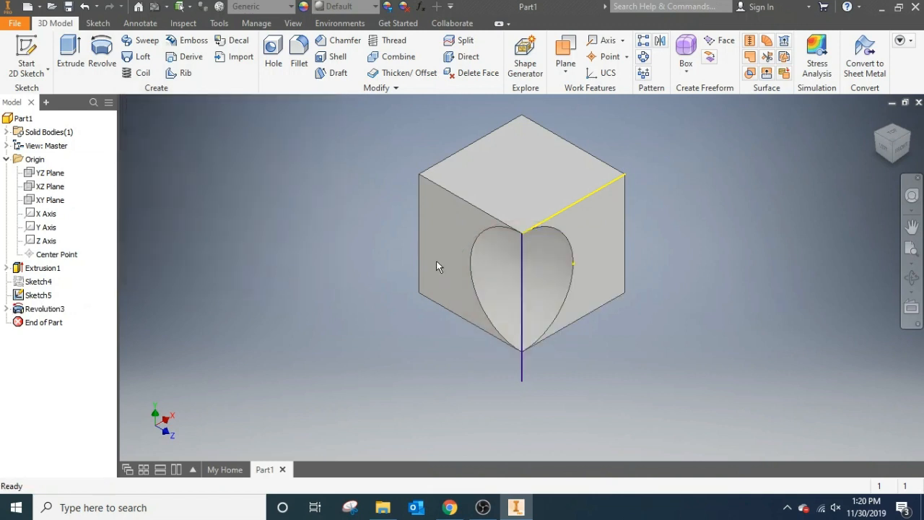
- Turn off the visibility of Sketch5, which holds the vertical axis line, and inspect the spherical cut from the corner and front
click(901, 148)
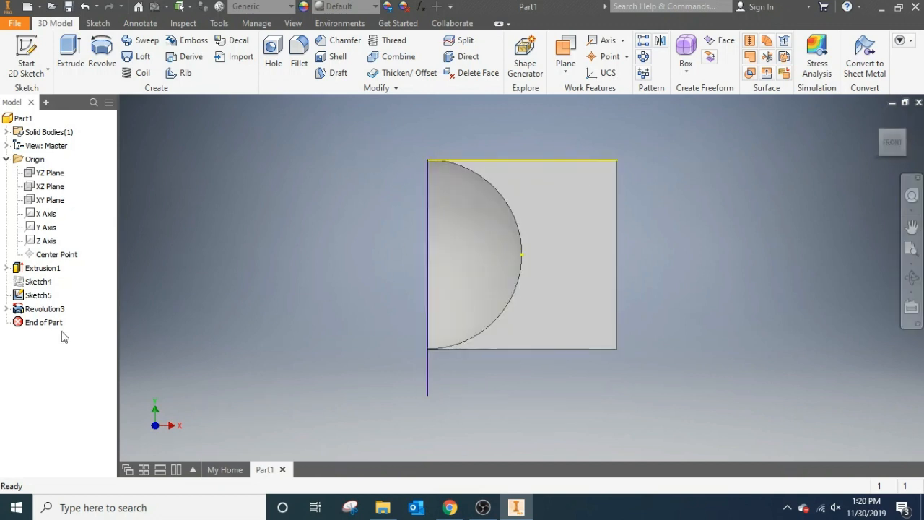
click(33, 297)
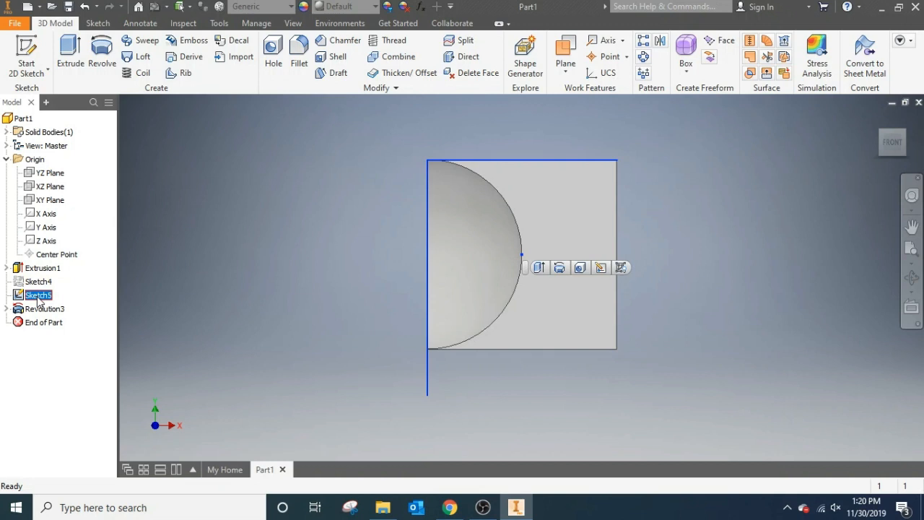
right_click(40, 298)
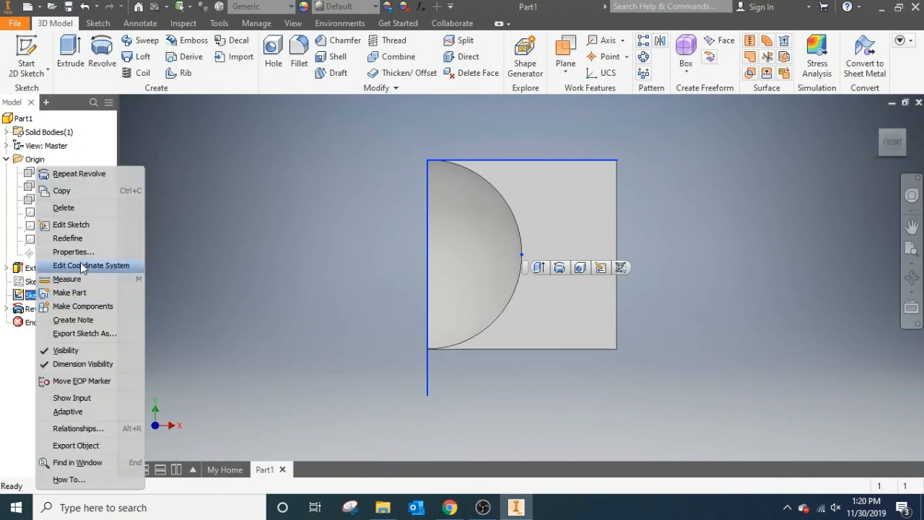
click(66, 350)
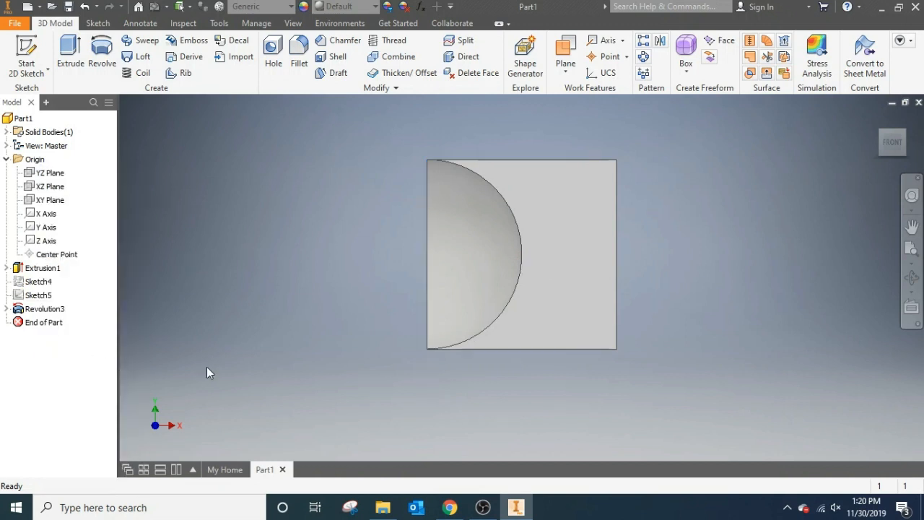
click(904, 131)
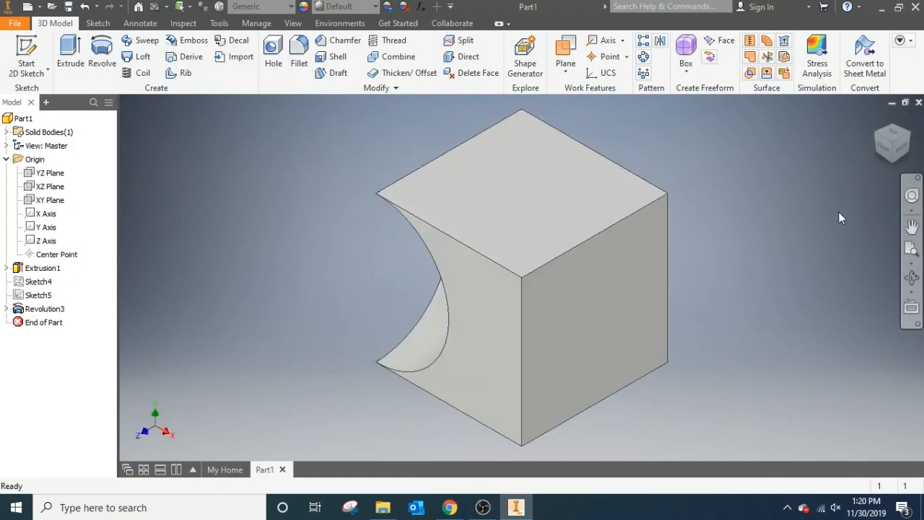
click(886, 152)
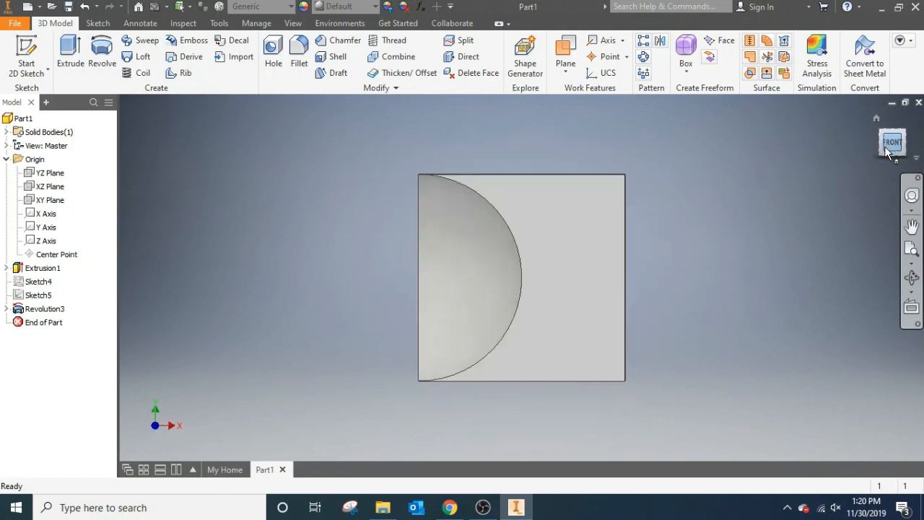